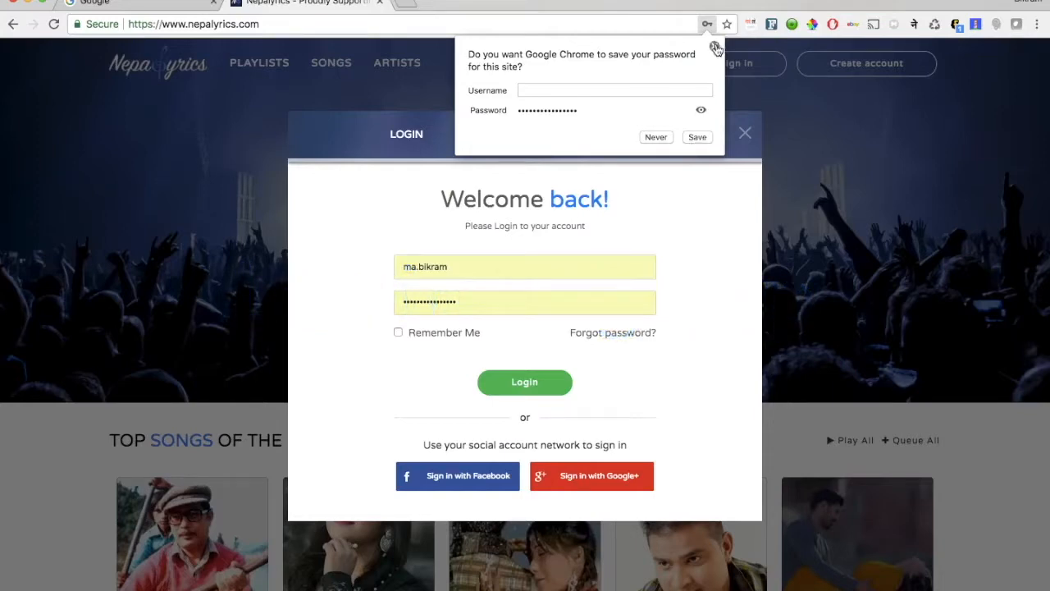
# Step: Dismiss the browser's password-saving offer and log in with the prefilled credentials, with Remember Me enabled
pyautogui.click(715, 47)
pyautogui.click(484, 270)
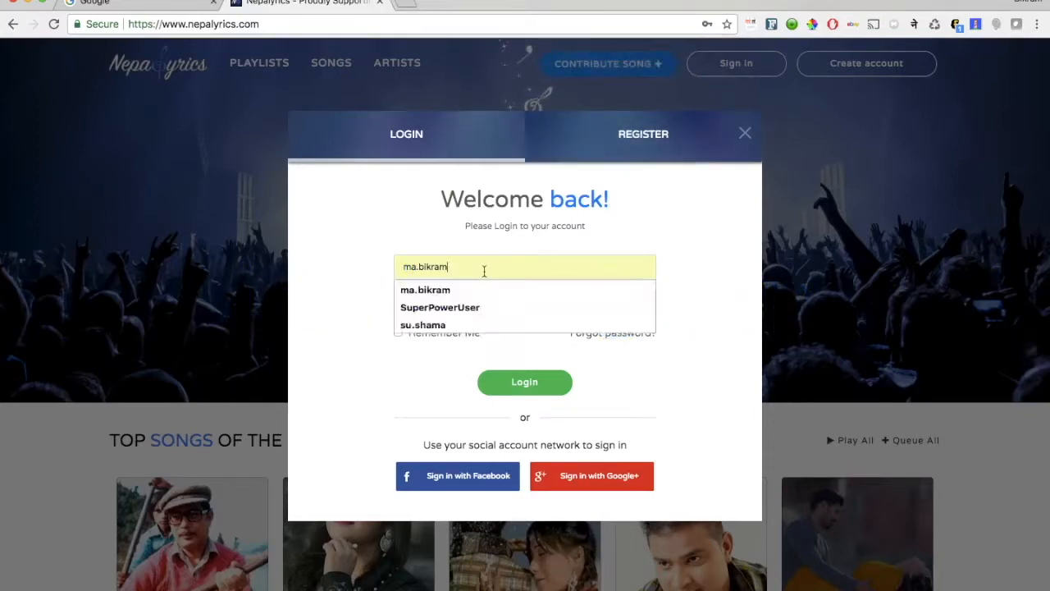
pyautogui.click(621, 149)
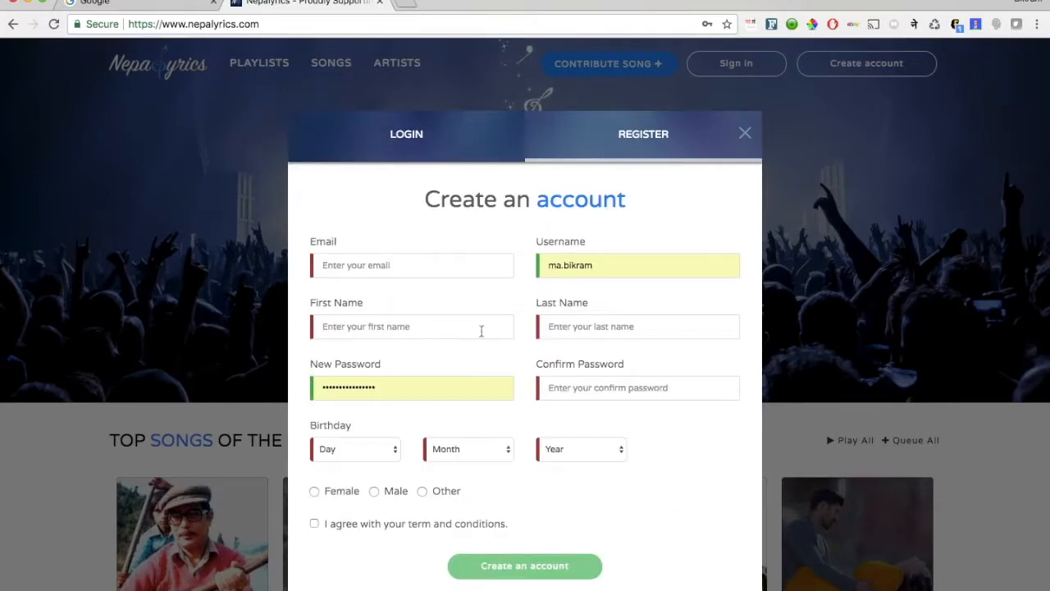
pyautogui.click(432, 146)
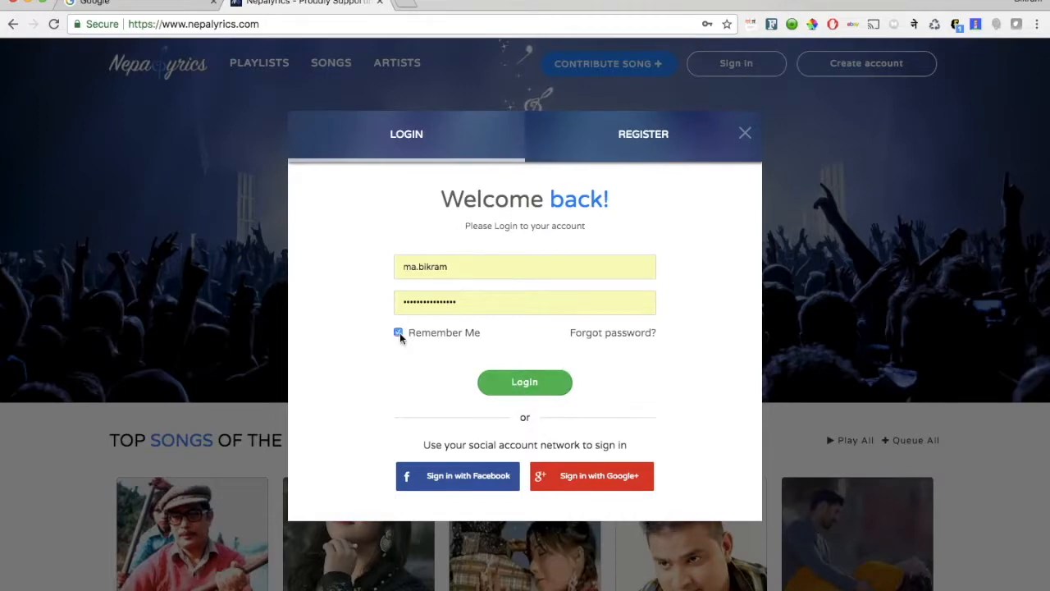
pyautogui.click(519, 382)
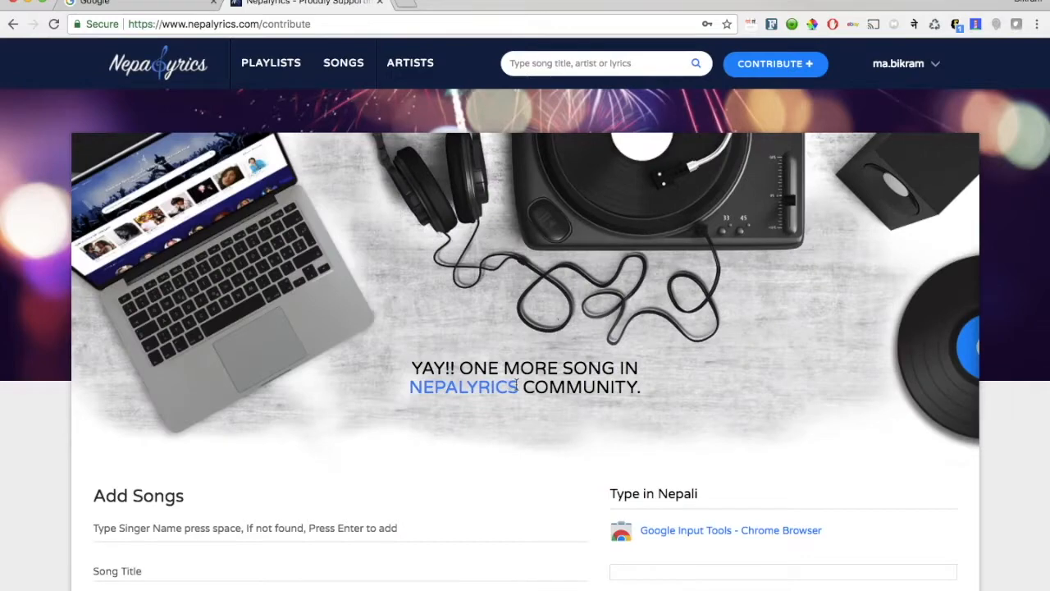
# Step: Add सबिता मालाकार as a new singer in the Add Songs form and accept the confirmation
pyautogui.scroll(-4, 518, 386)
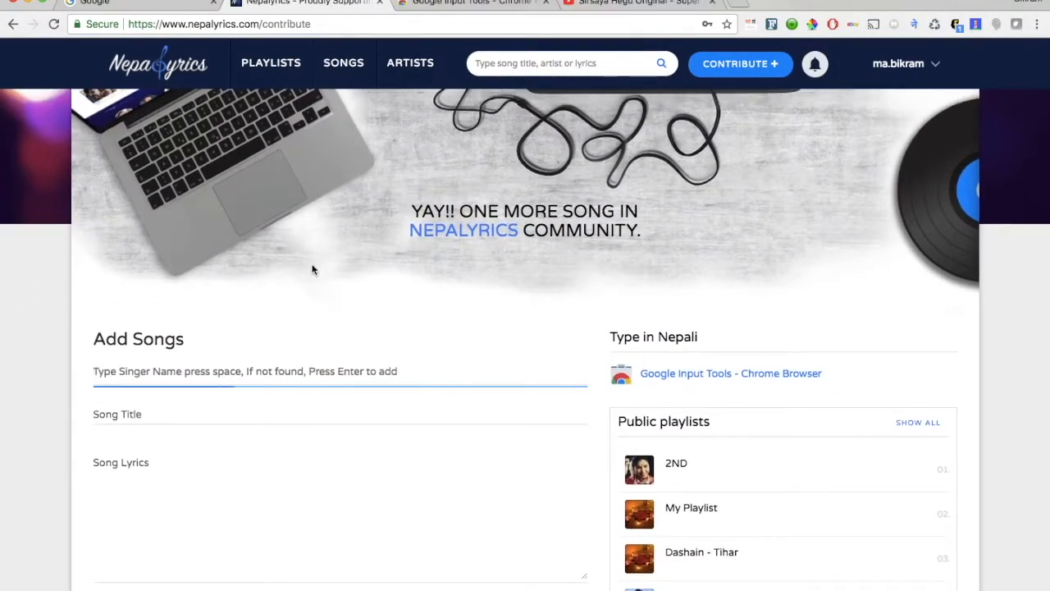
pyautogui.write('sabita')
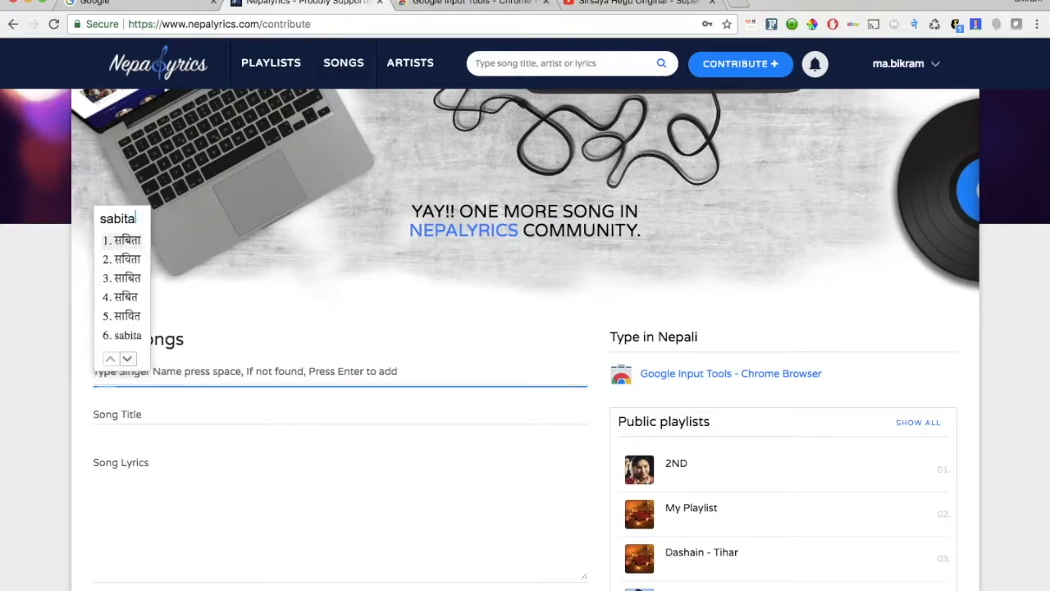
pyautogui.press('space')
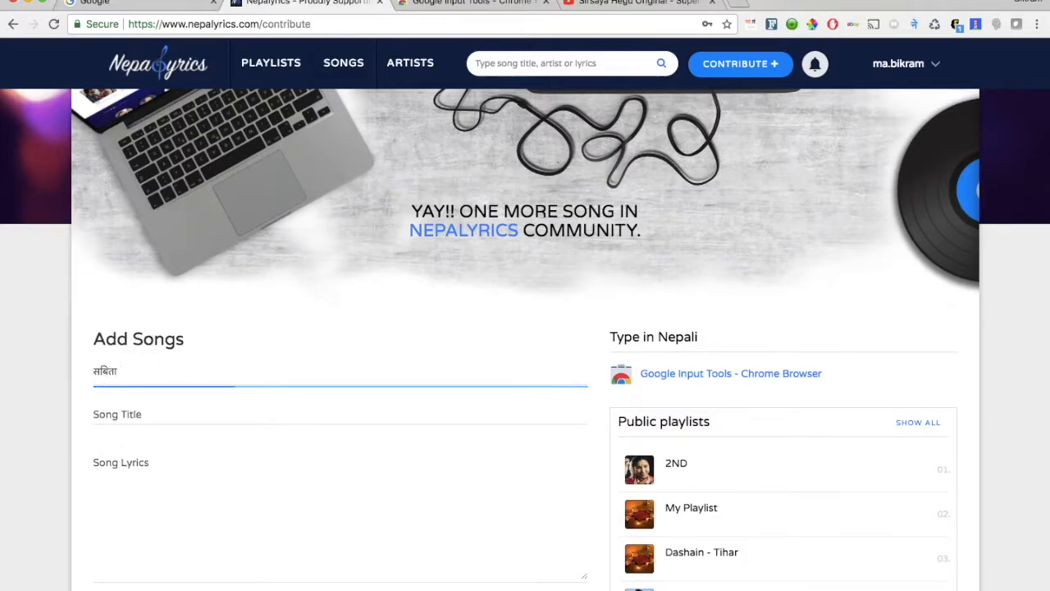
pyautogui.write('malakar')
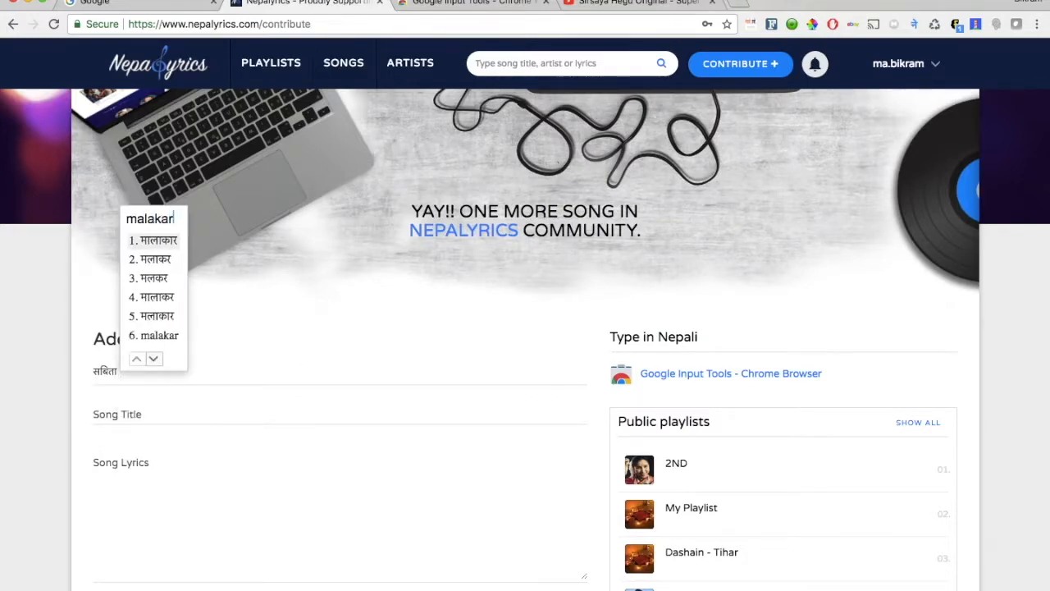
pyautogui.press('space')
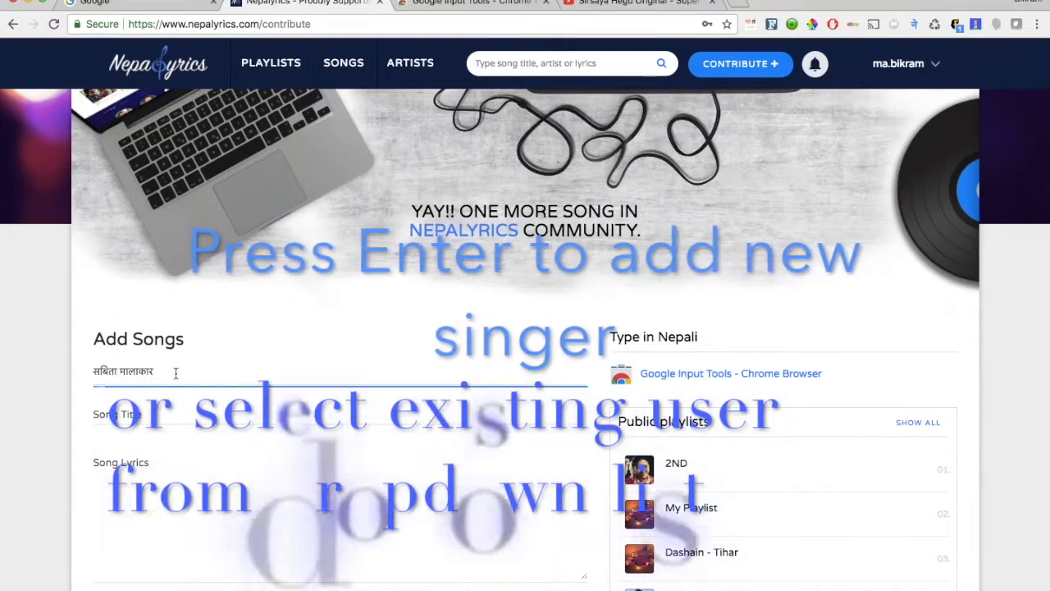
pyautogui.press('Return')
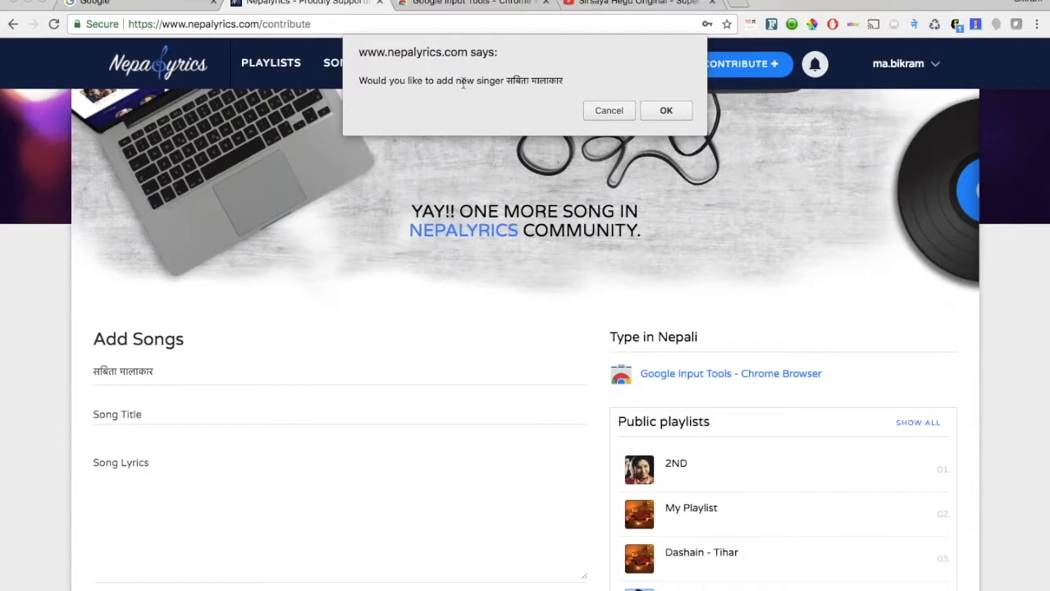
pyautogui.click(675, 113)
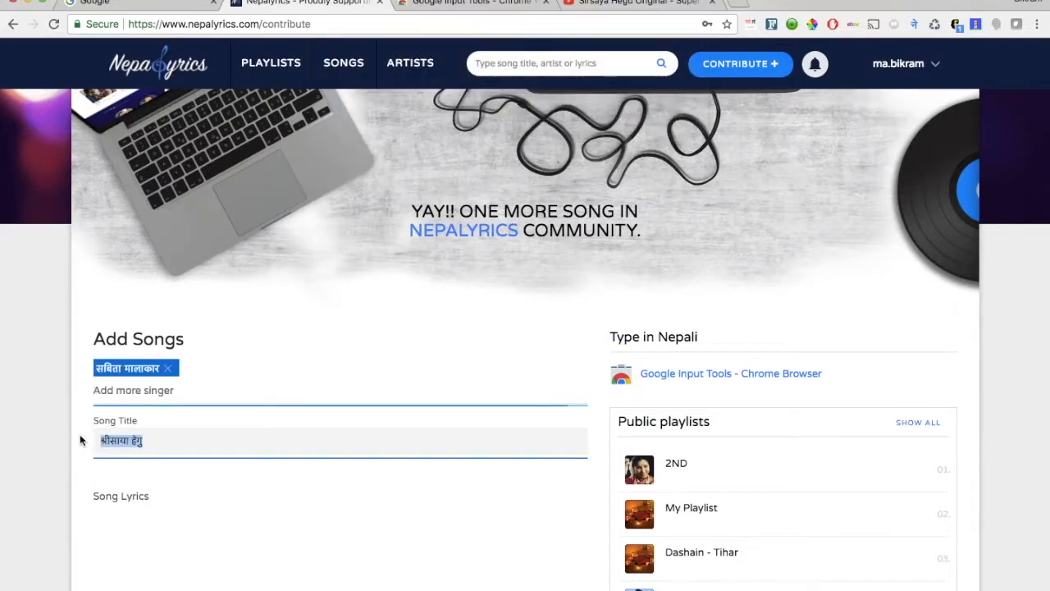
# Step: Enter श्रीसाया हेगु as the song lyrics and submit the new song
pyautogui.scroll(-3, 79, 434)
pyautogui.click(126, 411)
pyautogui.write('श्रीसाया हेगु')
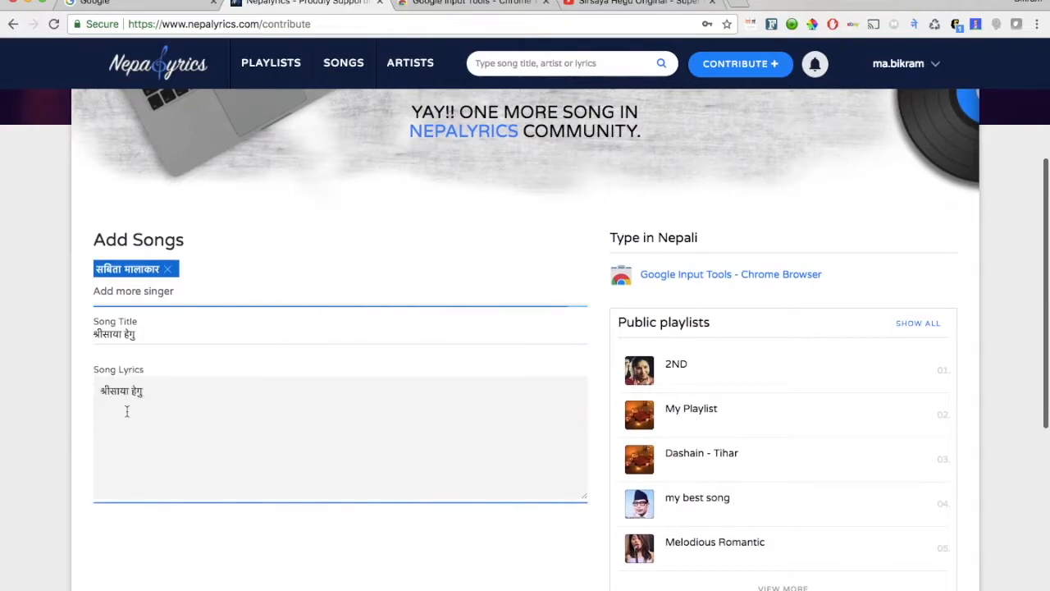
pyautogui.scroll(-2, 127, 411)
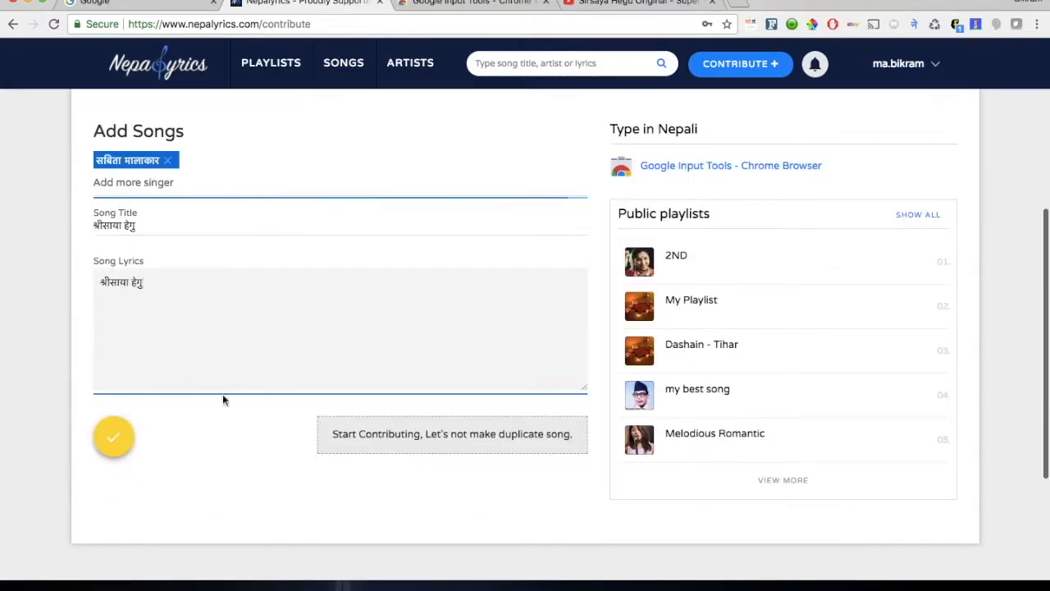
pyautogui.click(120, 444)
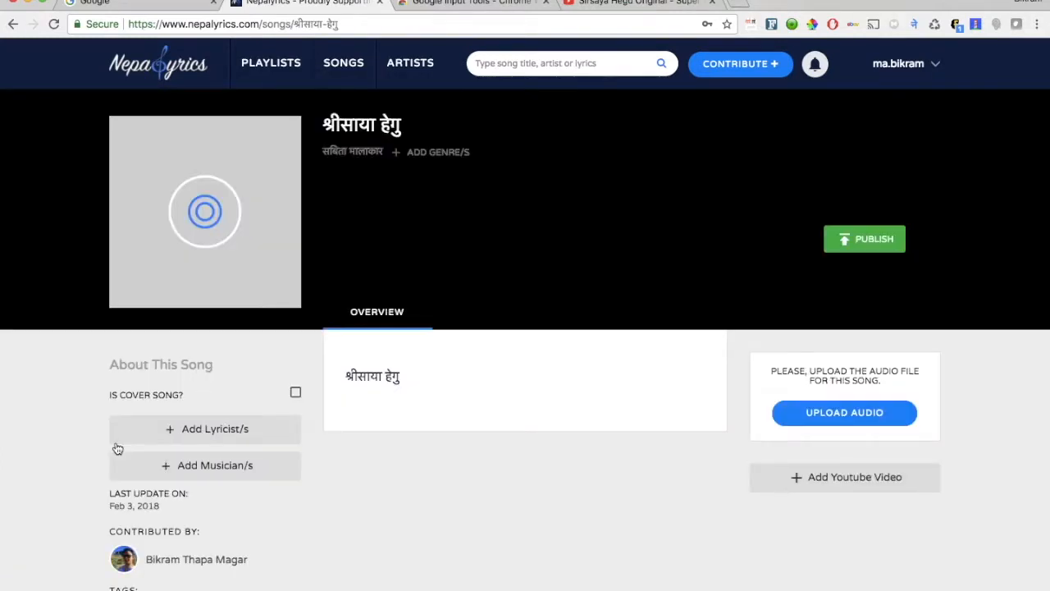
# Step: Add the genre लोक to the song by choosing the matching suggestion
pyautogui.click(431, 152)
pyautogui.write('Li')
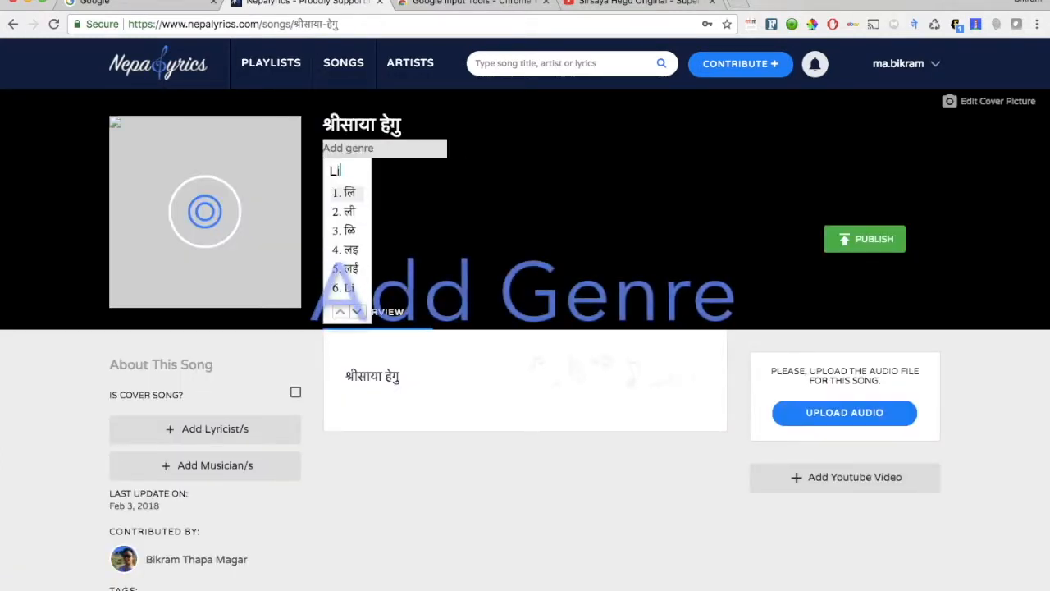
pyautogui.press('BackSpace')
pyautogui.write('ok')
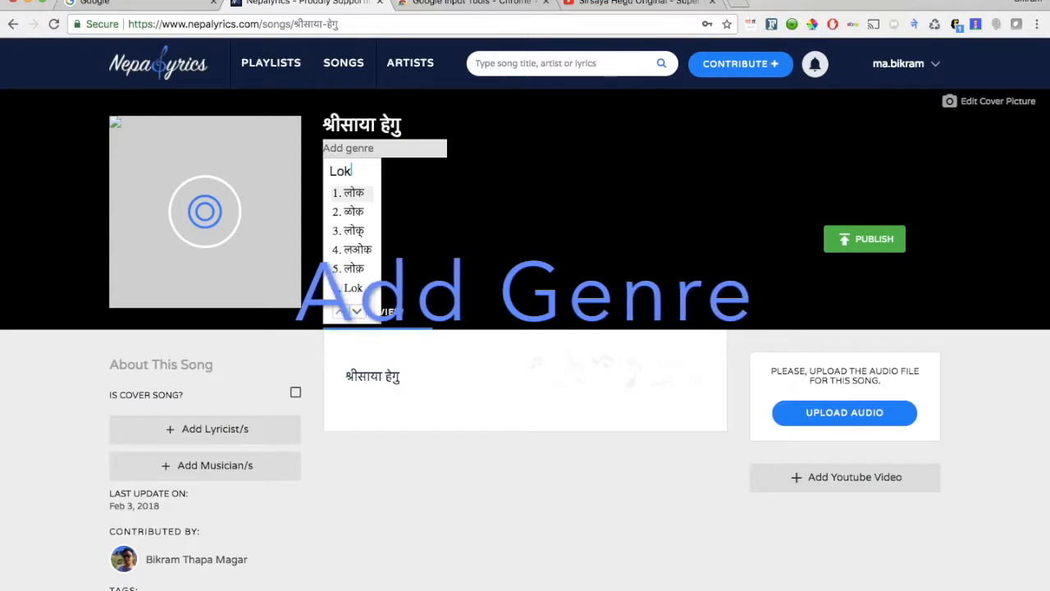
pyautogui.press('space')
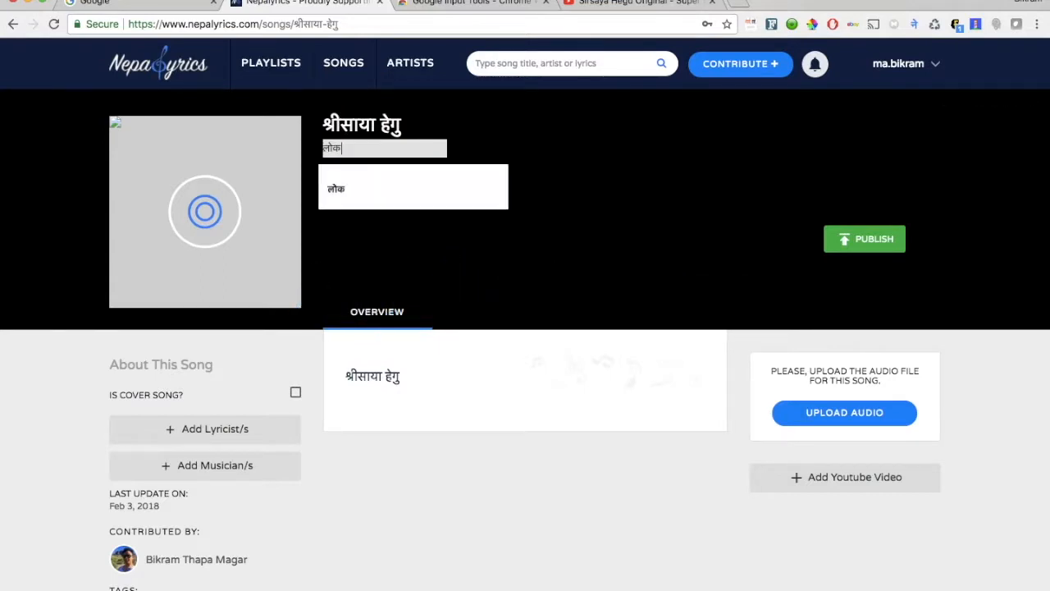
pyautogui.click(339, 191)
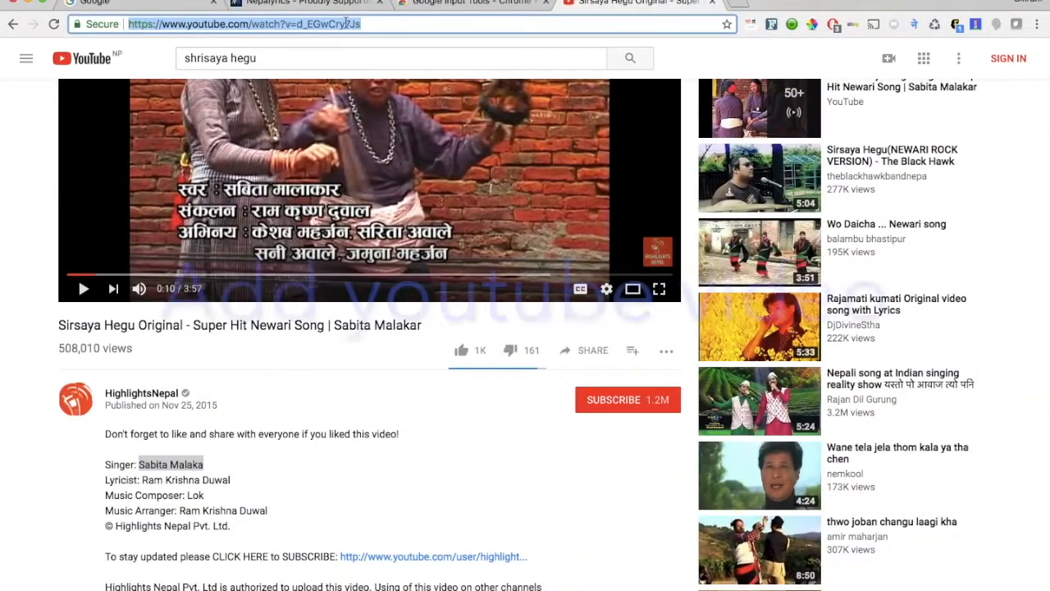
# Step: Copy the Sirsaya Hegu video's address from YouTube and save it as the song's video on Nepalyrics
pyautogui.rightClick(346, 23)
pyautogui.click(382, 48)
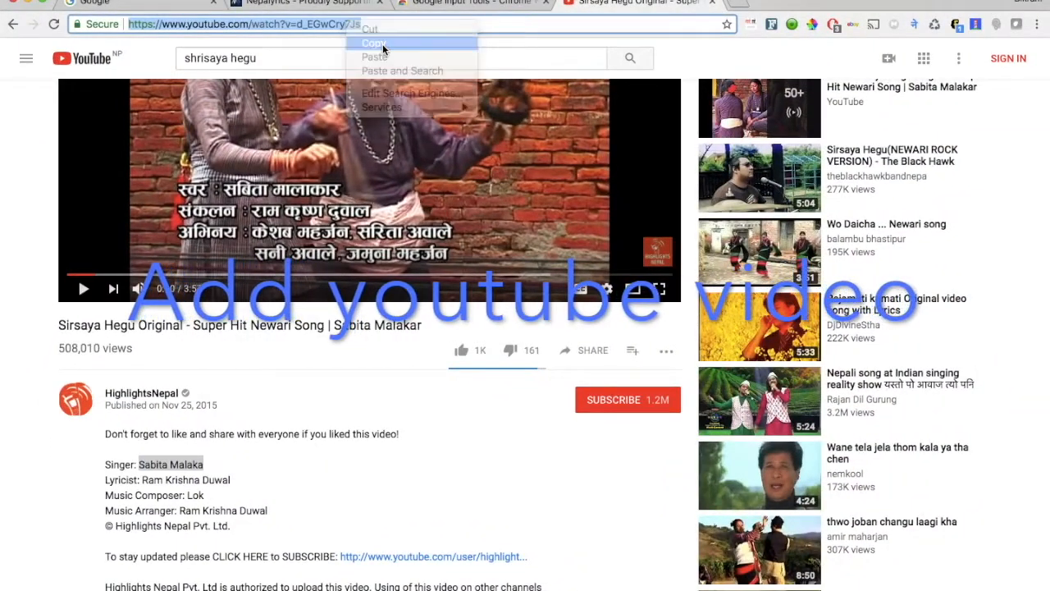
pyautogui.click(334, 7)
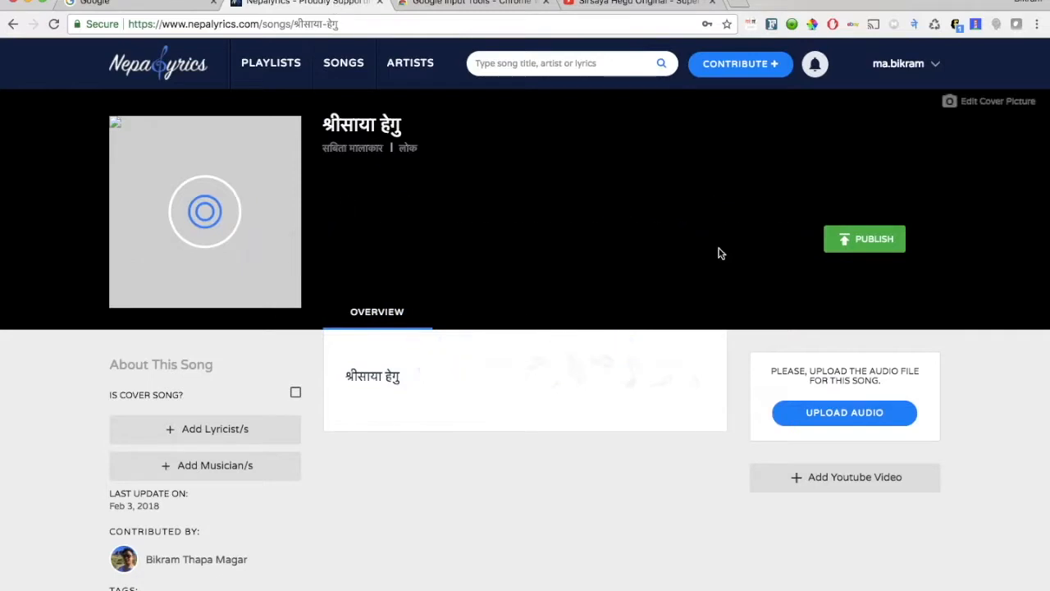
pyautogui.click(859, 480)
pyautogui.click(823, 480)
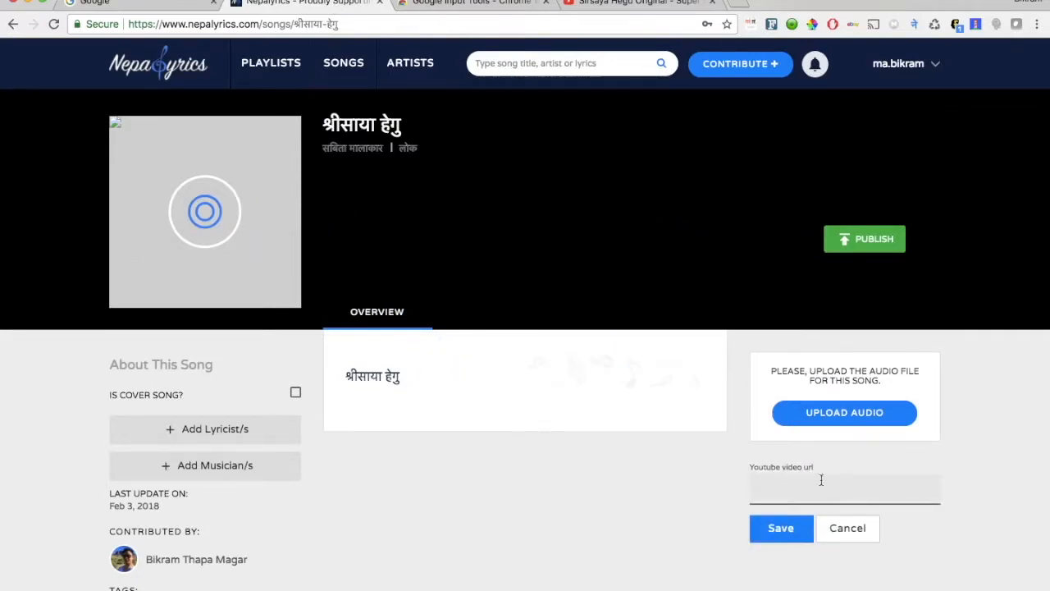
pyautogui.rightClick(821, 480)
pyautogui.click(868, 499)
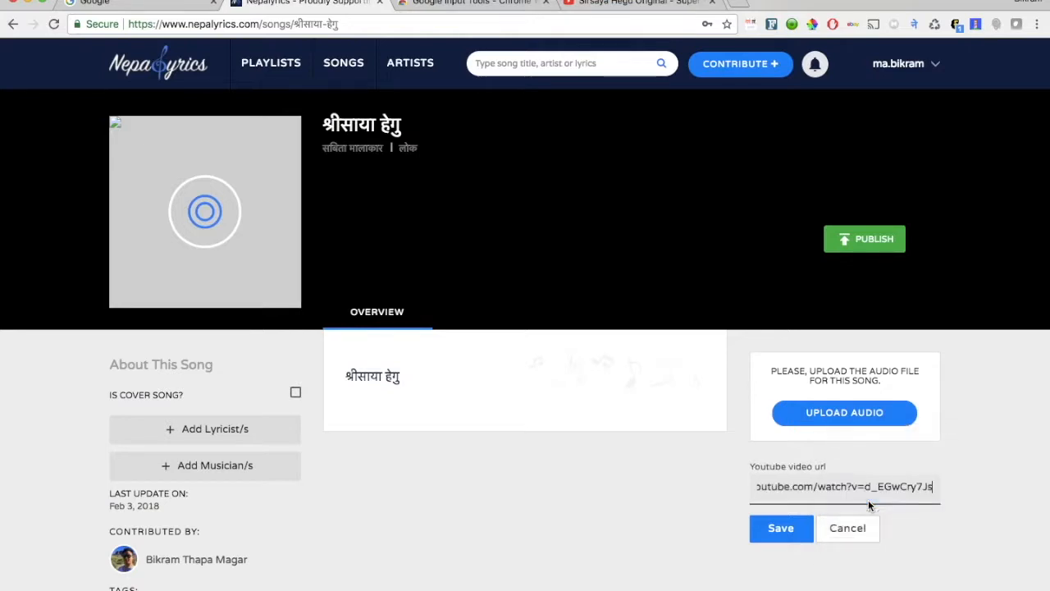
pyautogui.click(797, 530)
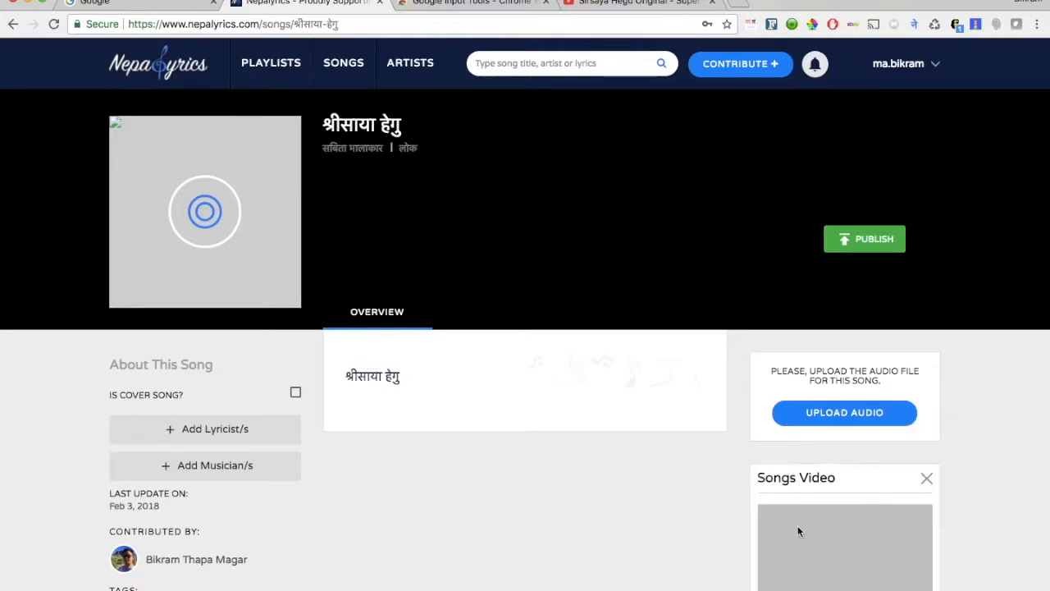
pyautogui.scroll(-2, 980, 488)
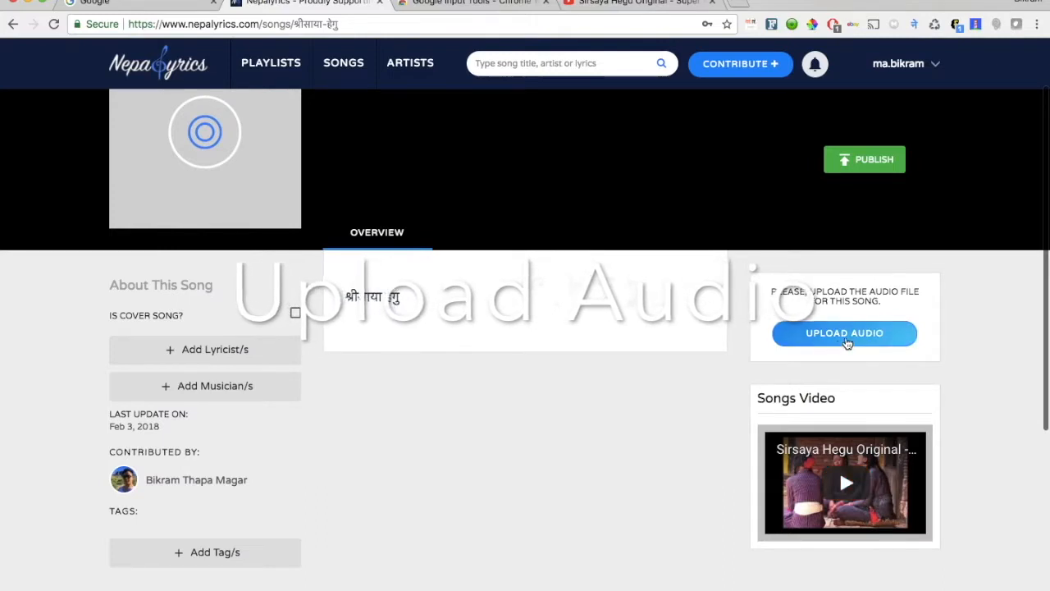
# Step: Search the web for "youtube to mp3" in a new browser tab
pyautogui.click(738, 3)
pyautogui.write('youtu')
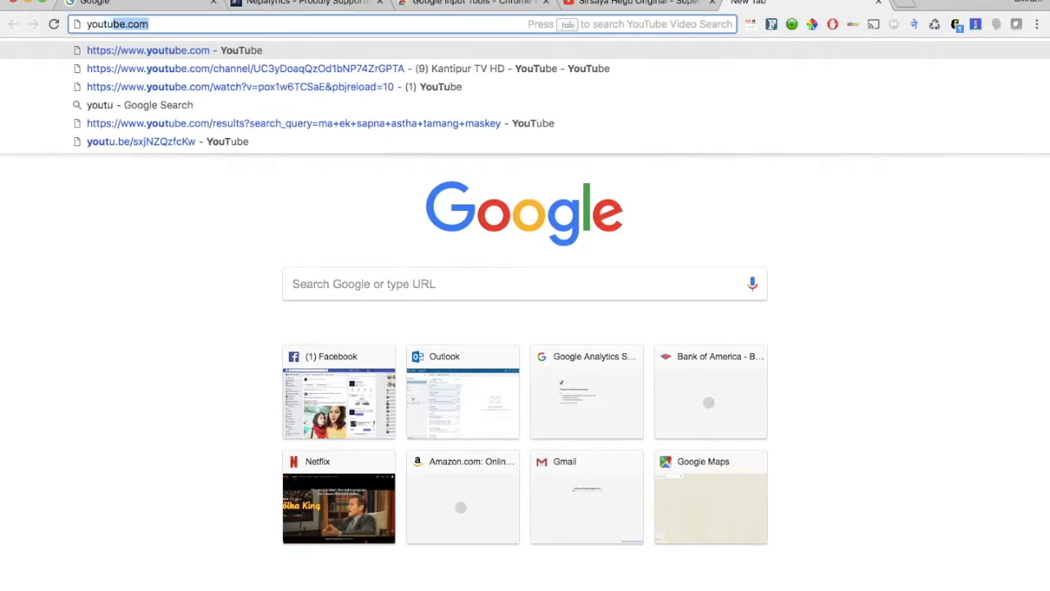
pyautogui.write('be to mp3')
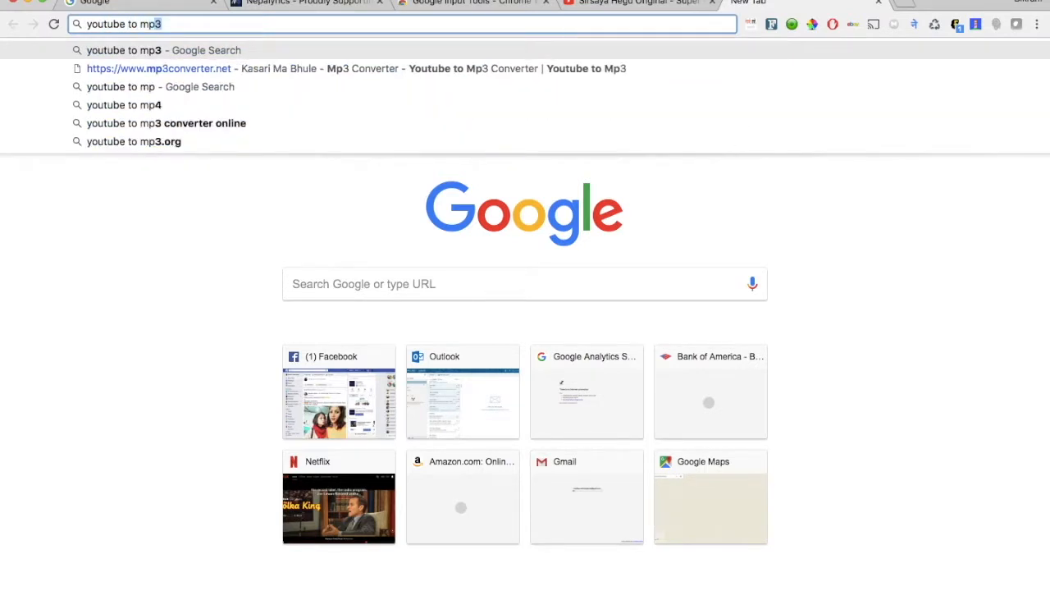
pyautogui.press('Return')
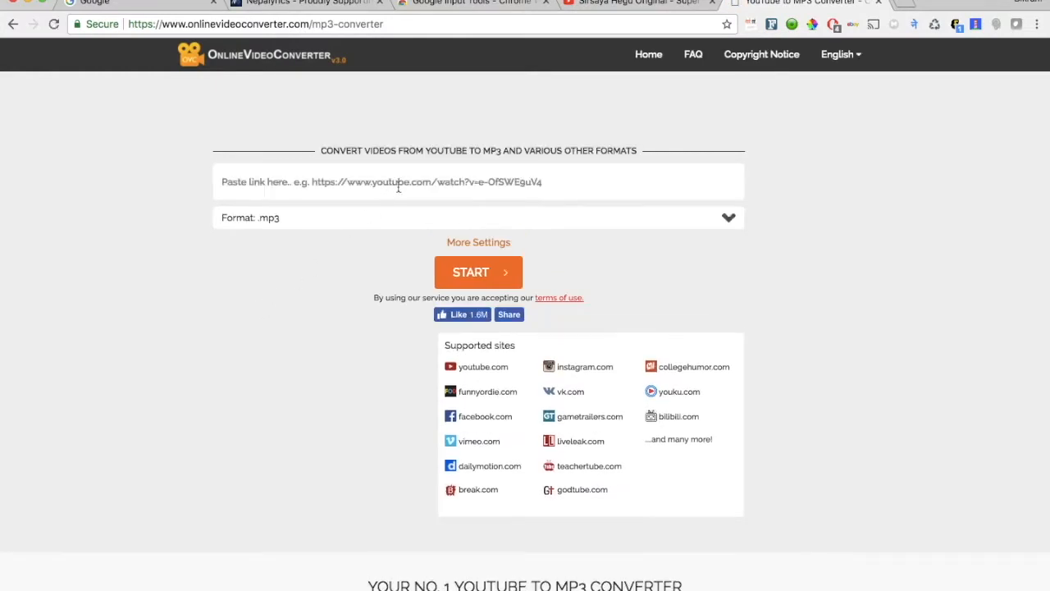
# Step: Convert the copied YouTube link to MP3 on OnlineVideoConverter and download the resulting file
pyautogui.click(399, 188)
pyautogui.rightClick(398, 190)
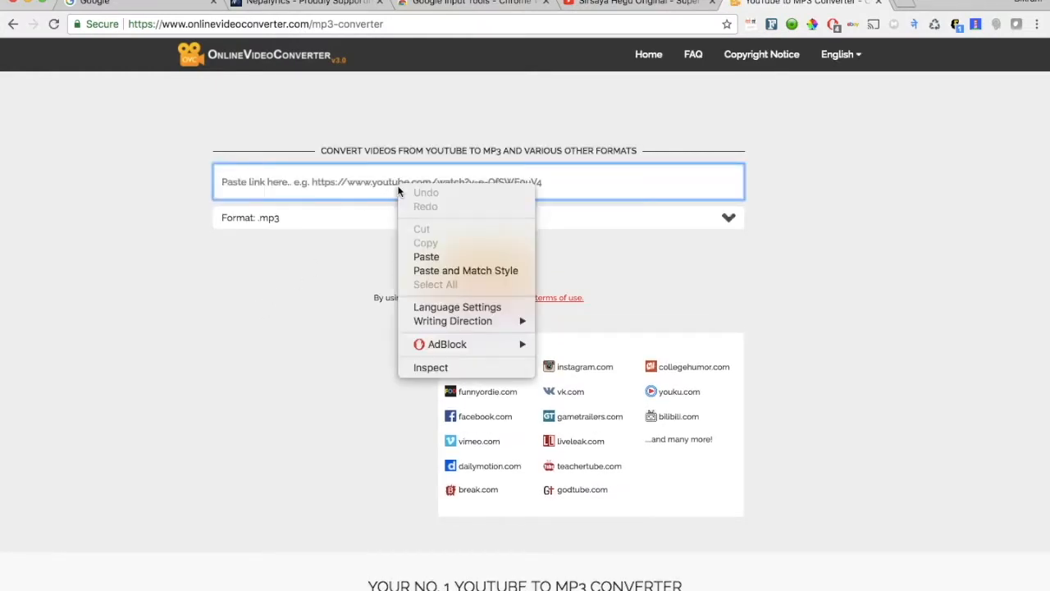
pyautogui.click(445, 257)
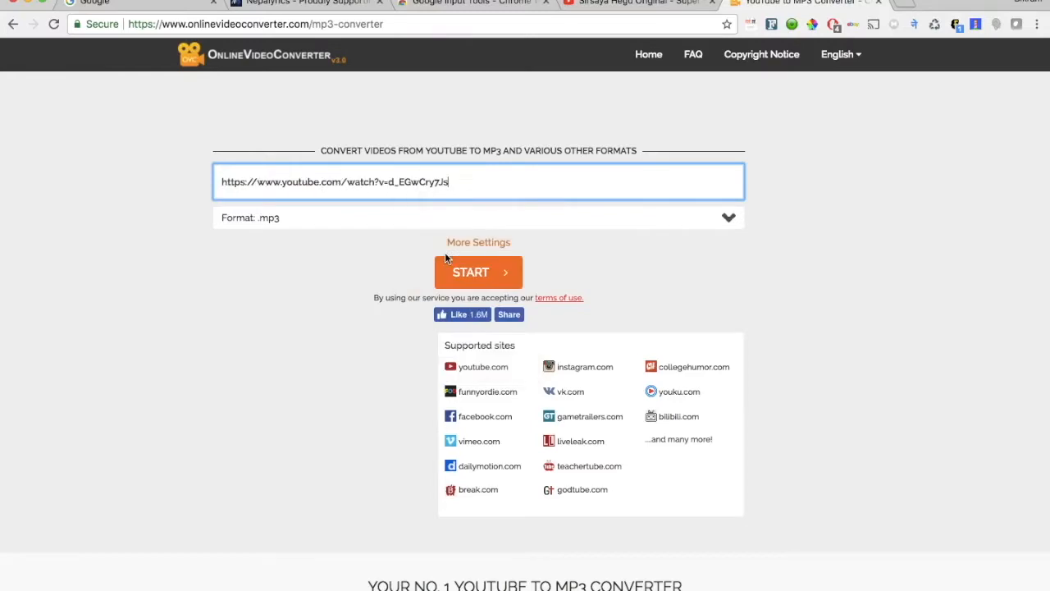
pyautogui.click(470, 276)
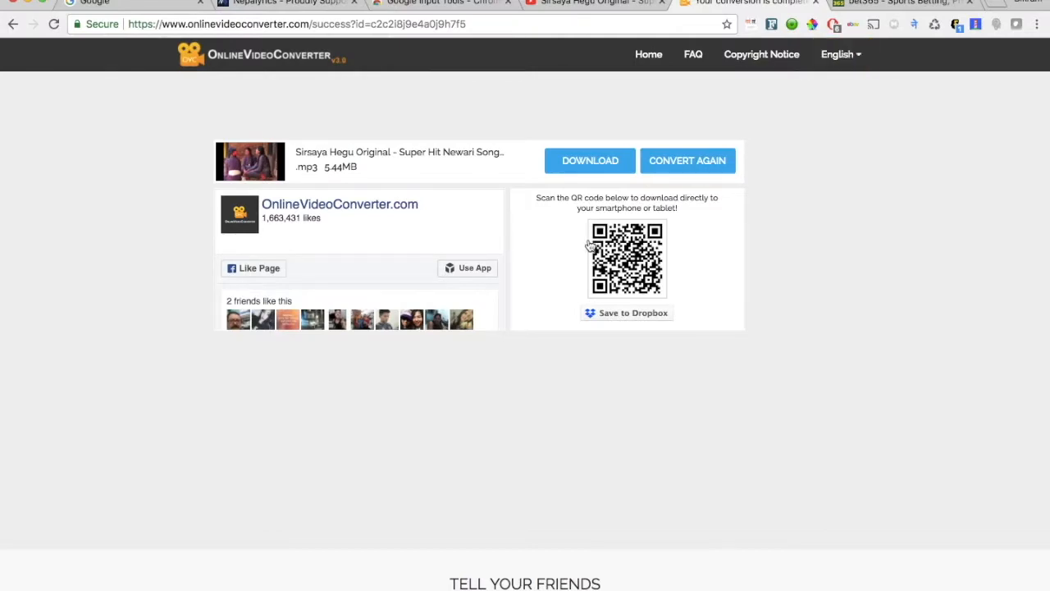
pyautogui.click(591, 169)
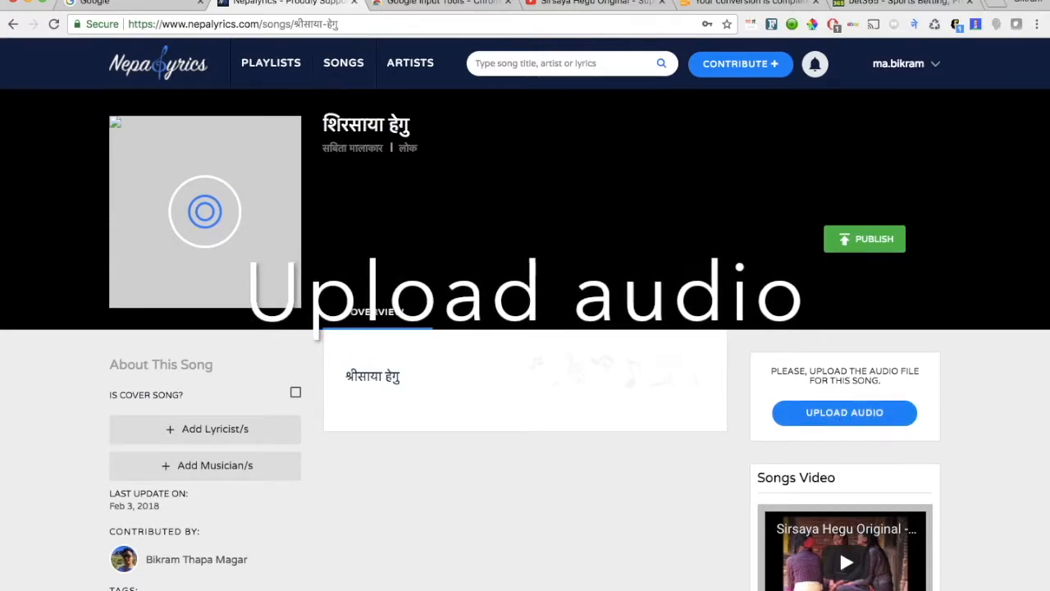
# Step: Upload the Sirsaya Hegu MP3 from the Nepali Movies folder, inside Music in Documents, as the song's audio file
pyautogui.click(869, 423)
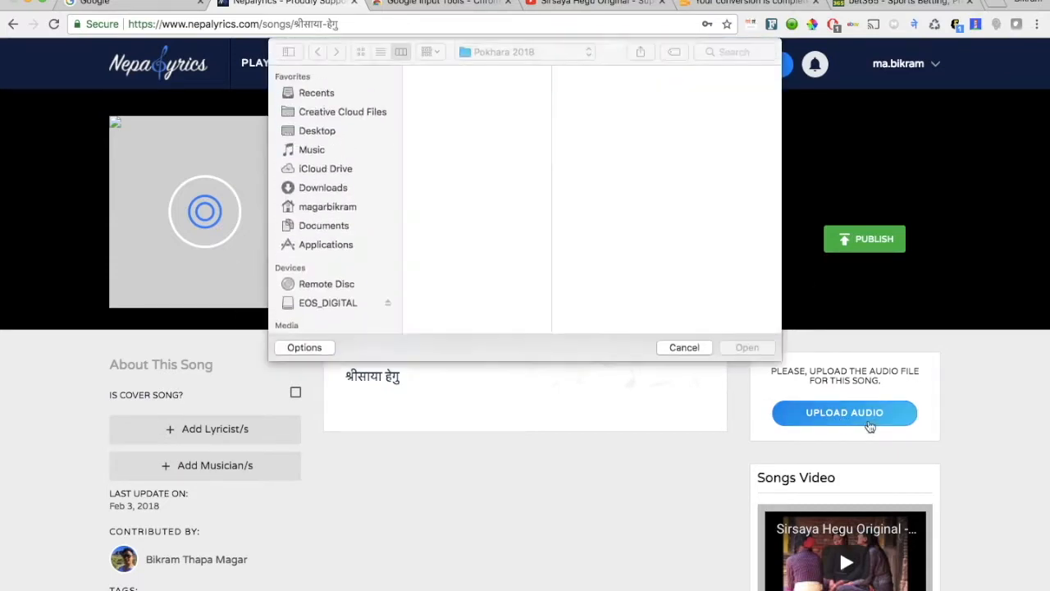
pyautogui.click(338, 228)
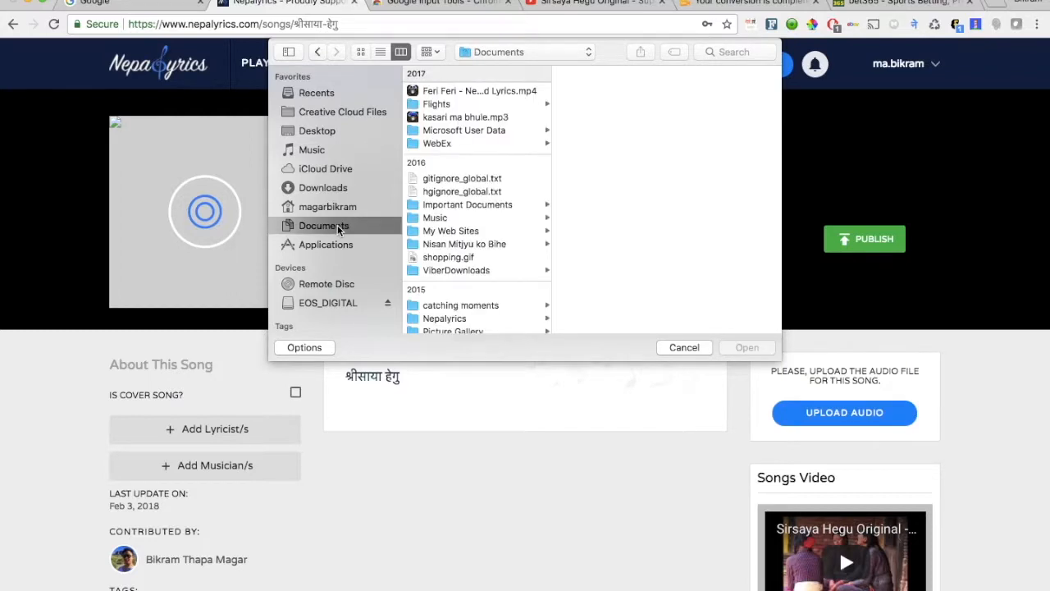
pyautogui.click(479, 220)
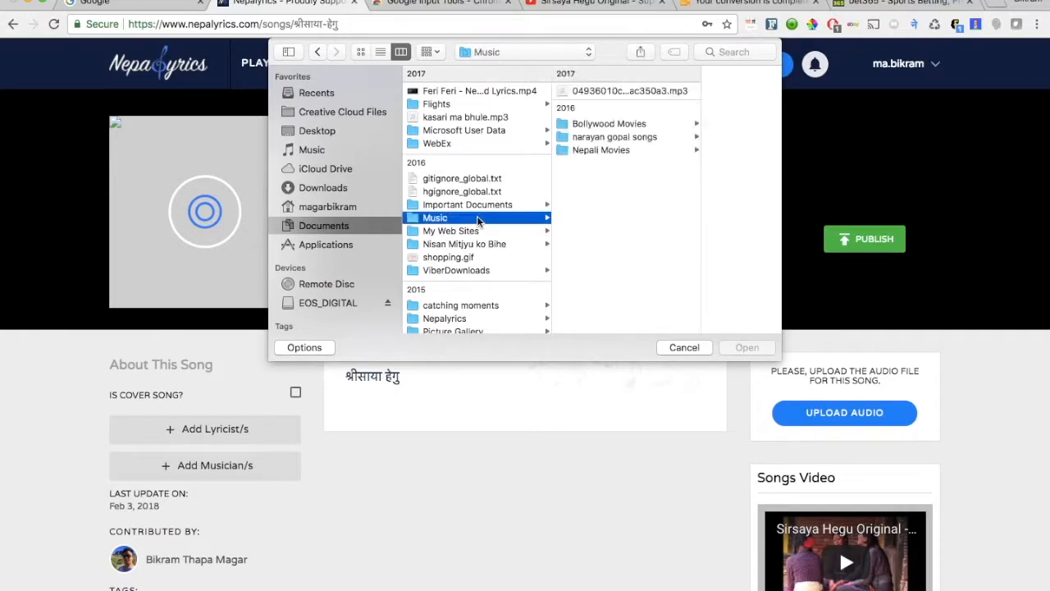
pyautogui.click(587, 153)
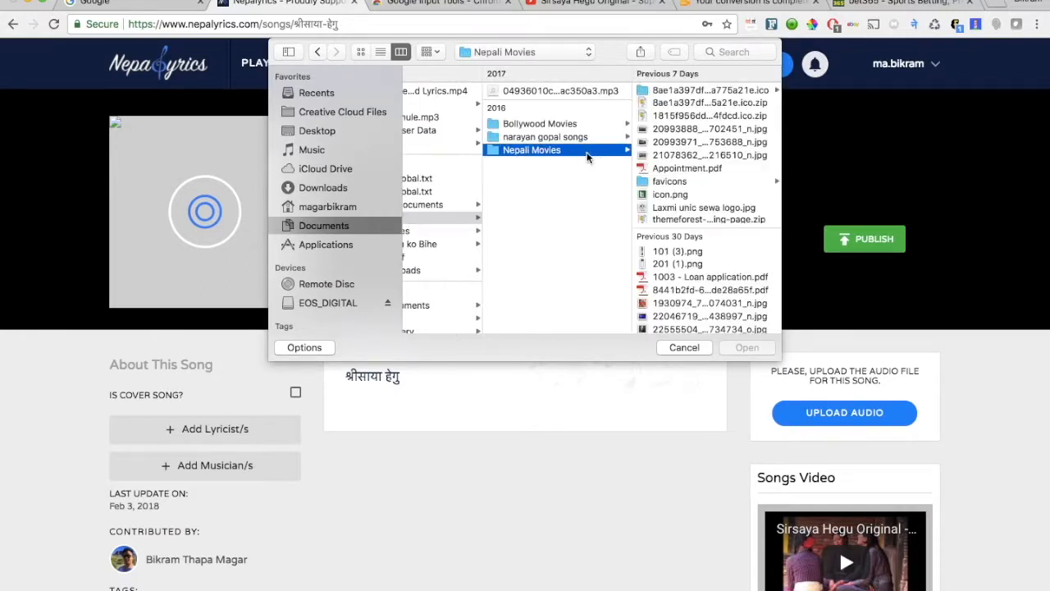
pyautogui.click(699, 94)
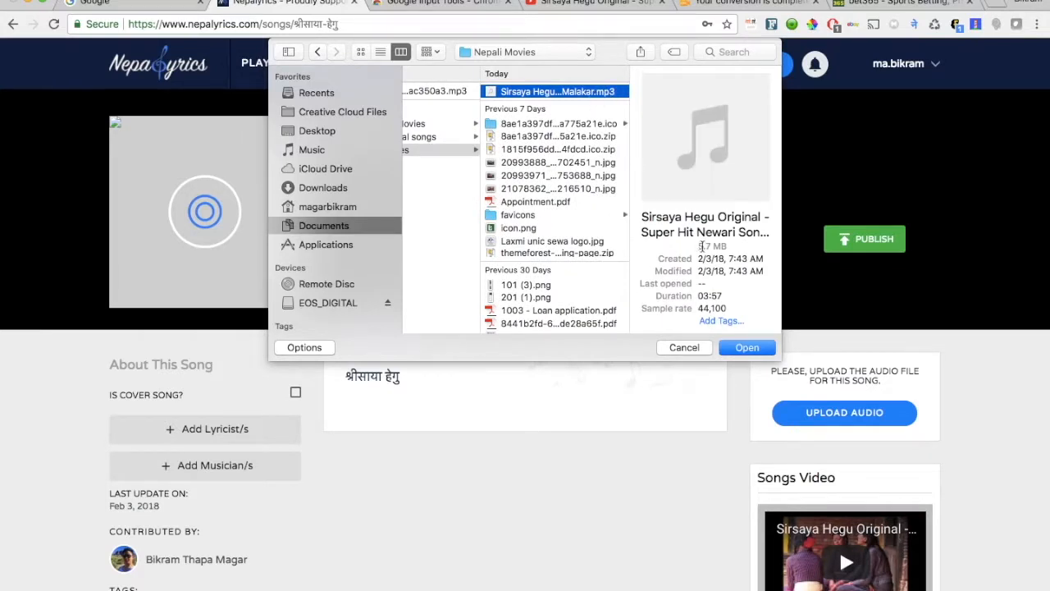
pyautogui.click(747, 348)
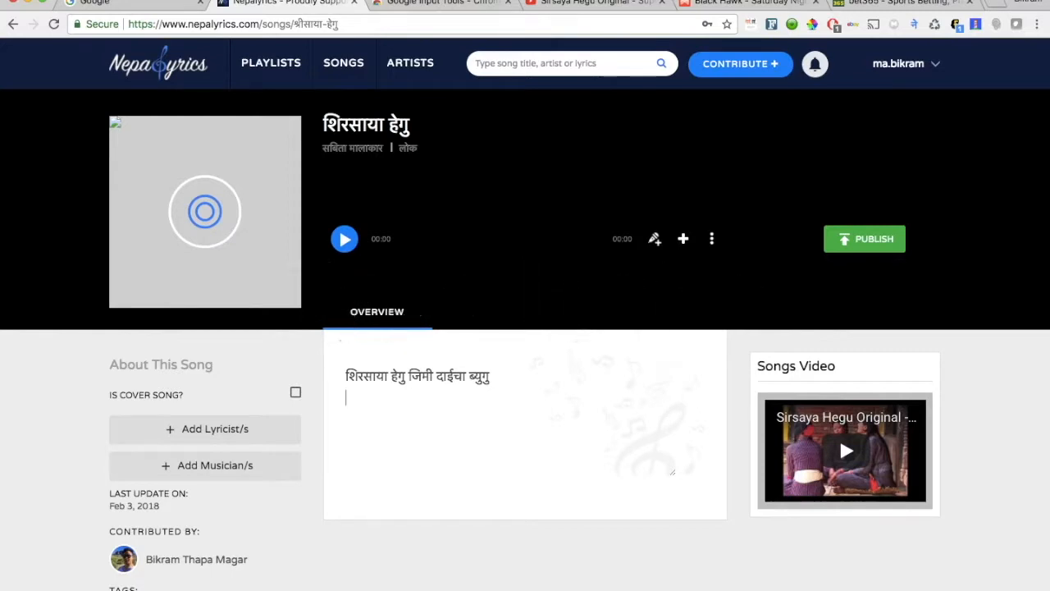
# Step: Begin the second line of the song's lyrics with the Nepali word वो
pyautogui.write('o')
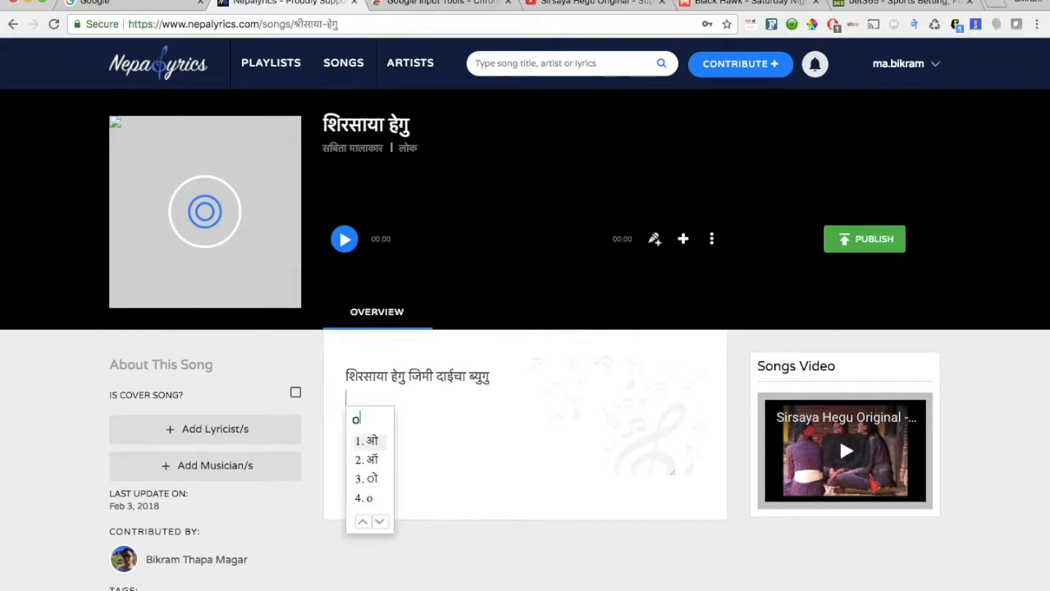
pyautogui.write('w')
pyautogui.press('BackSpace')
pyautogui.press('BackSpace')
pyautogui.write('wo')
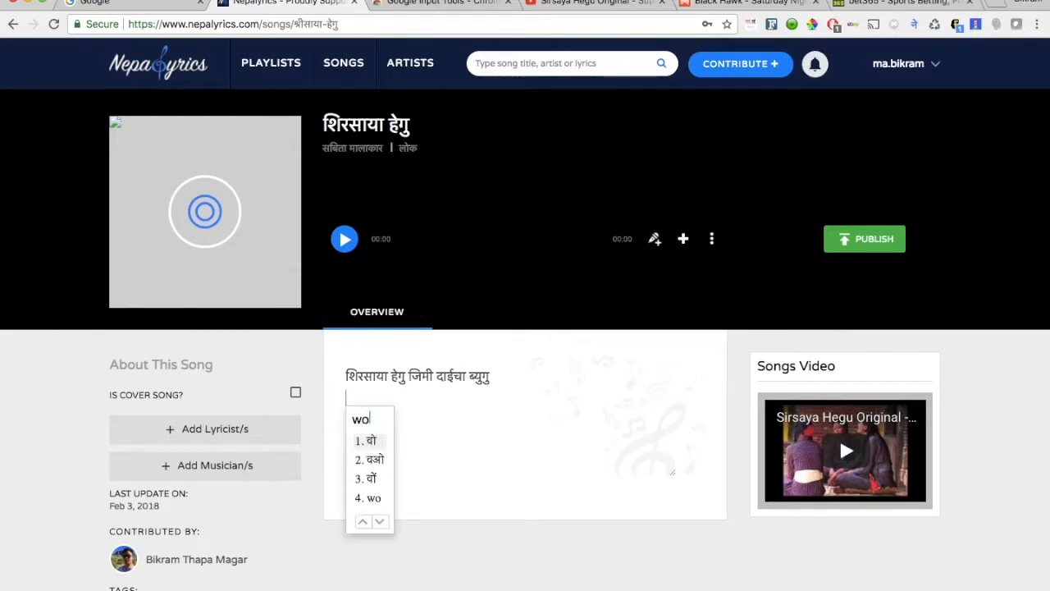
pyautogui.press('space')
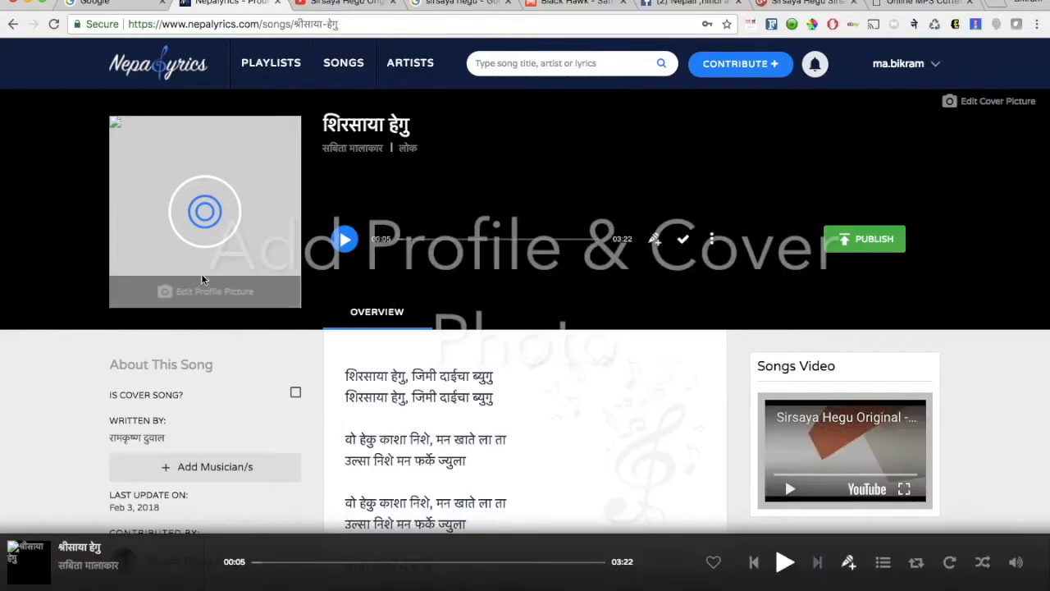
# Step: Upload Sirsaya-Hegu.jpg from the Downloads folder as the song's profile picture
pyautogui.click(204, 292)
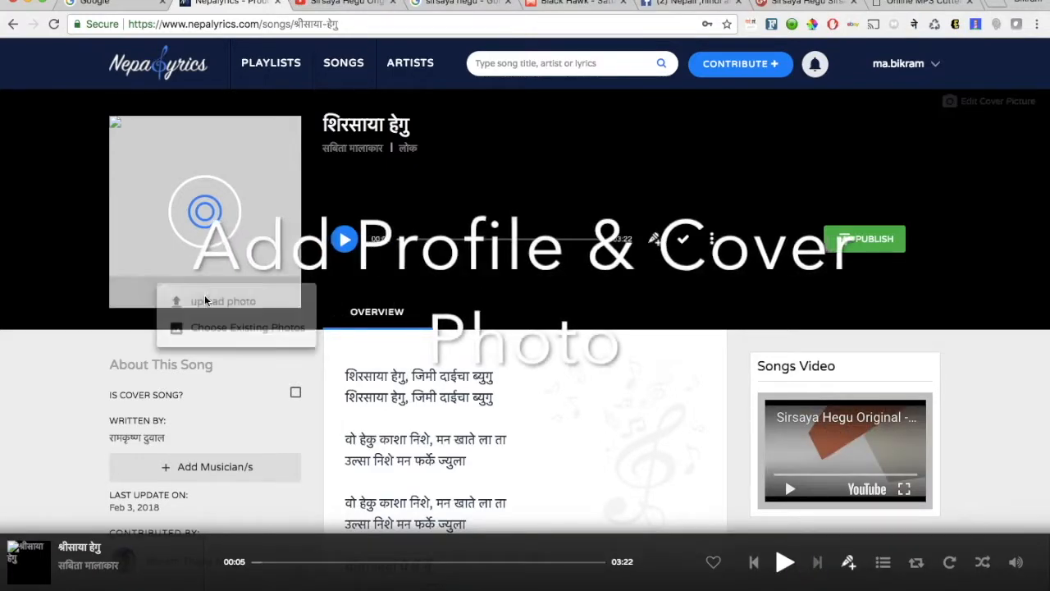
pyautogui.click(233, 302)
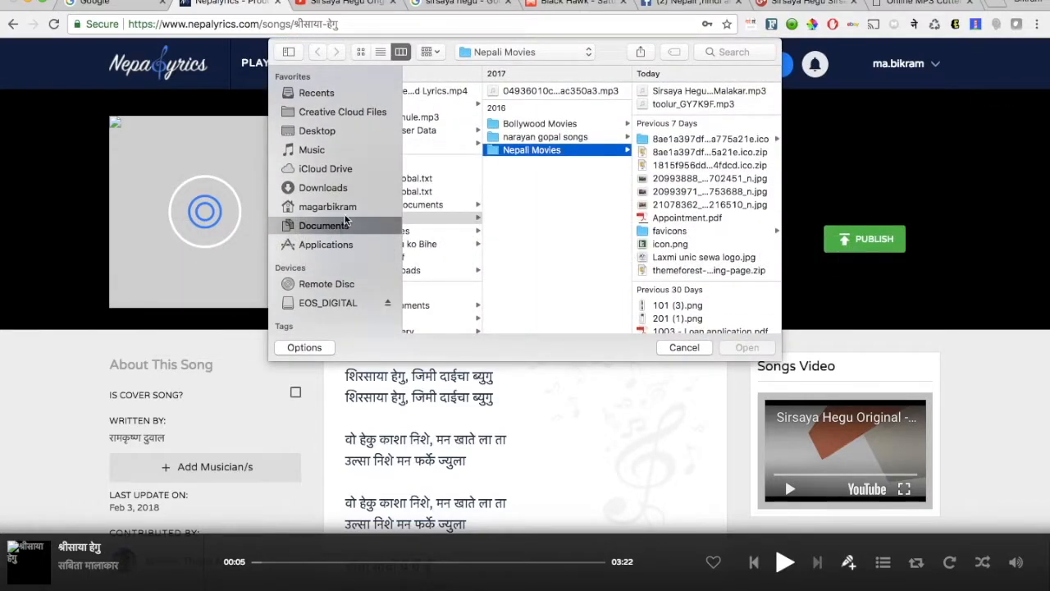
pyautogui.click(330, 191)
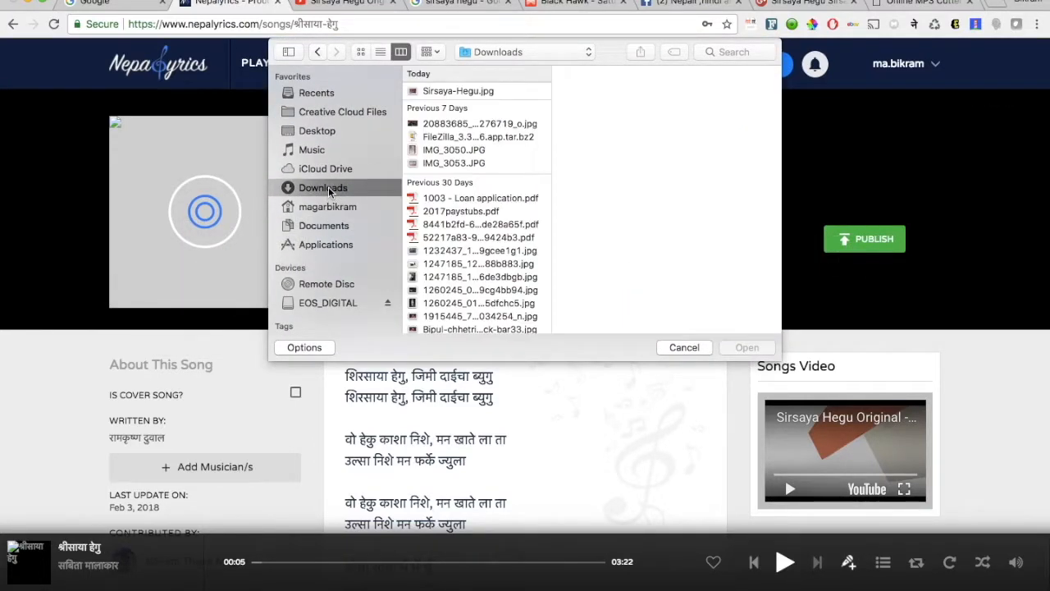
pyautogui.click(457, 91)
pyautogui.doubleClick(457, 91)
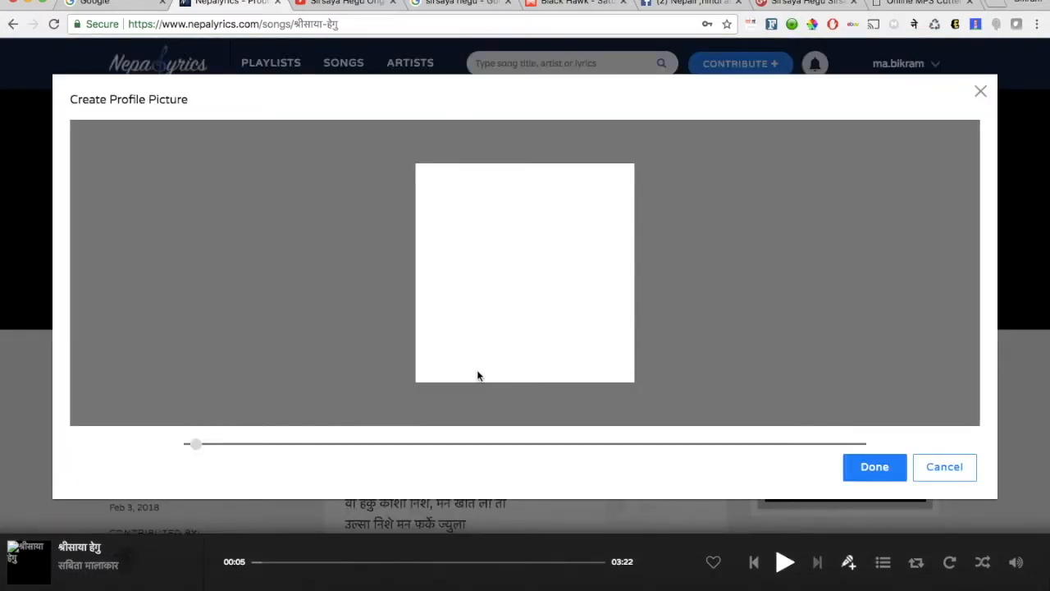
# Step: Zoom the profile picture fully out, shift it to frame the three seated women, and save it
pyautogui.scroll(-5, 477, 373)
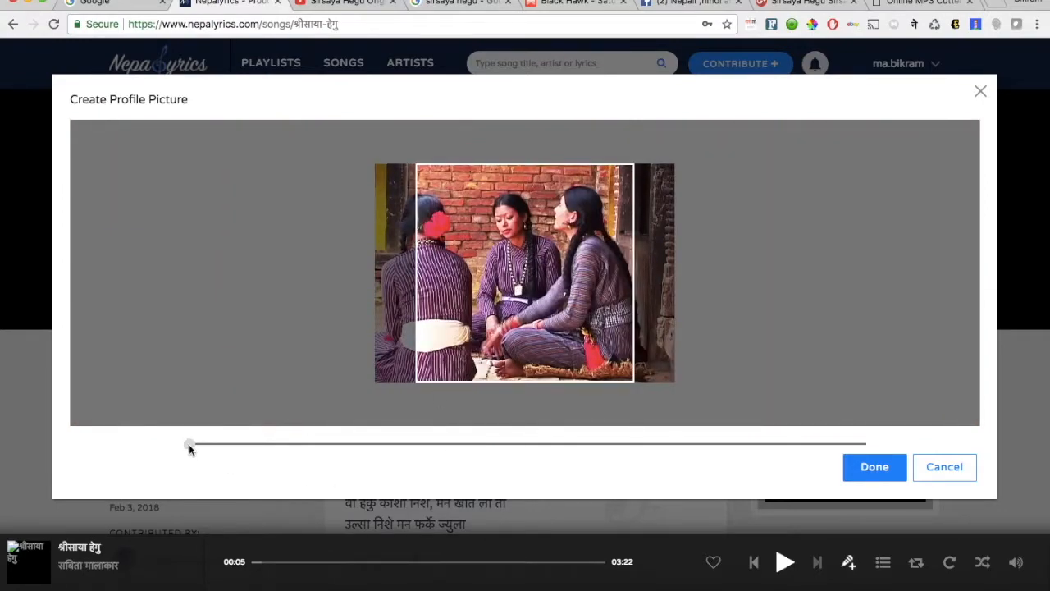
pyautogui.moveTo(189, 448); pyautogui.dragTo(159, 448)
pyautogui.moveTo(468, 289); pyautogui.dragTo(489, 289)
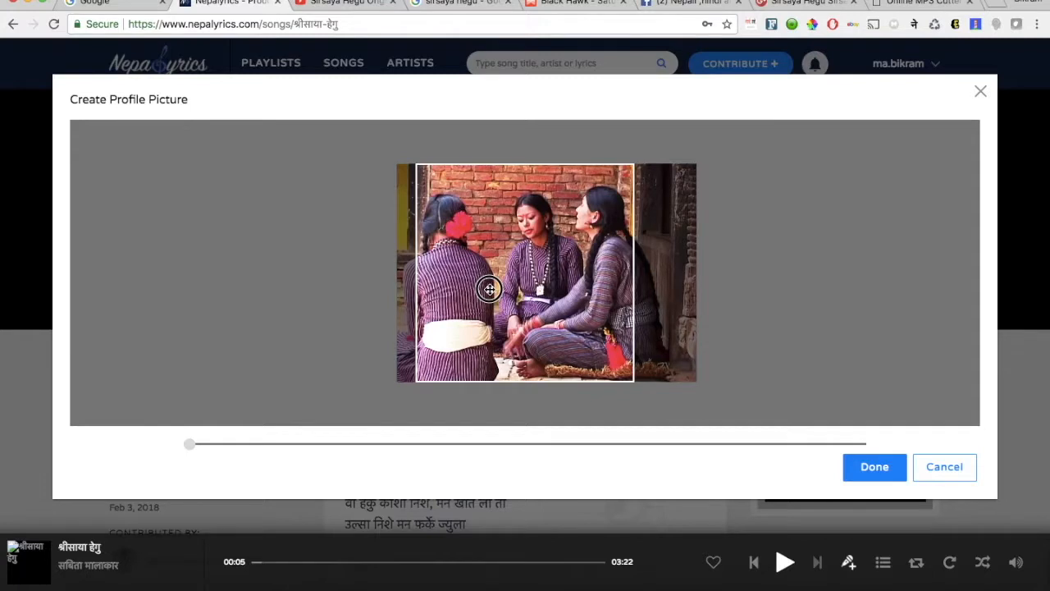
pyautogui.moveTo(489, 289); pyautogui.dragTo(490, 290)
pyautogui.click(873, 467)
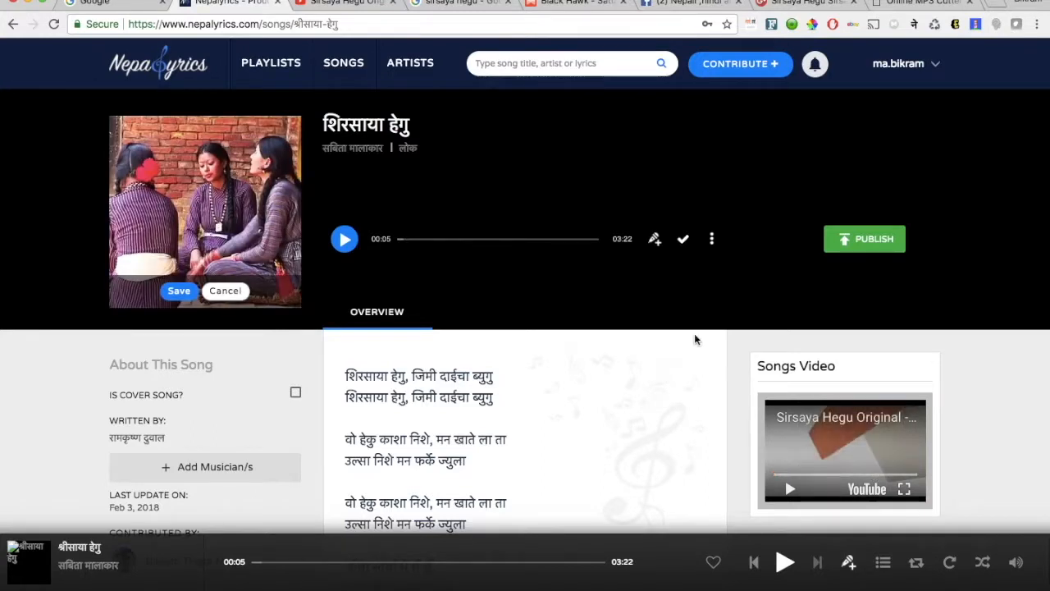
pyautogui.click(178, 291)
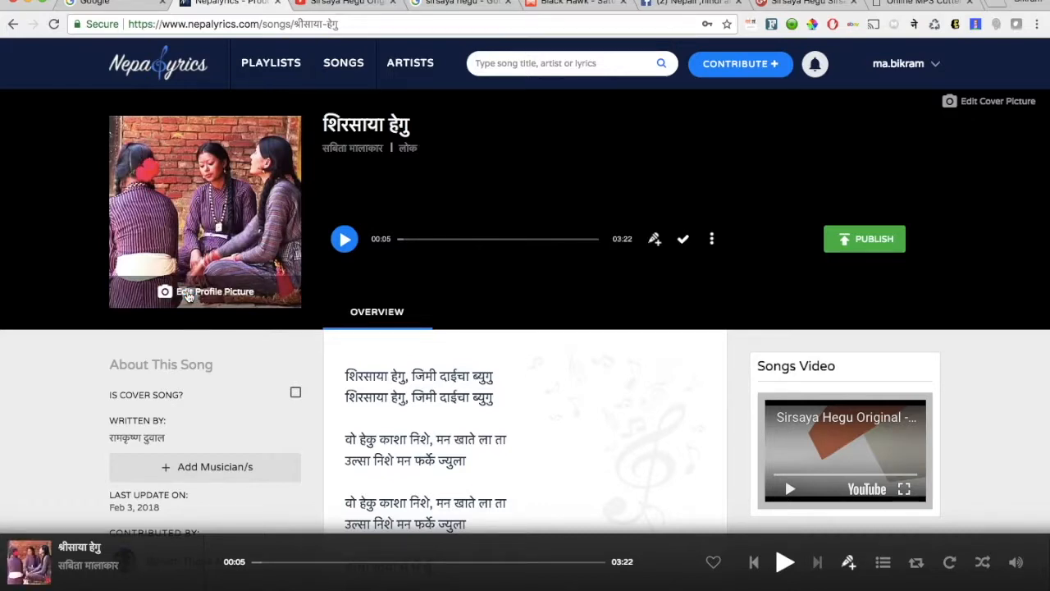
# Step: Upload the desktop image "Screen Shot 2018-02-03 at 8.39.47 AM" as the song's cover picture
pyautogui.click(971, 107)
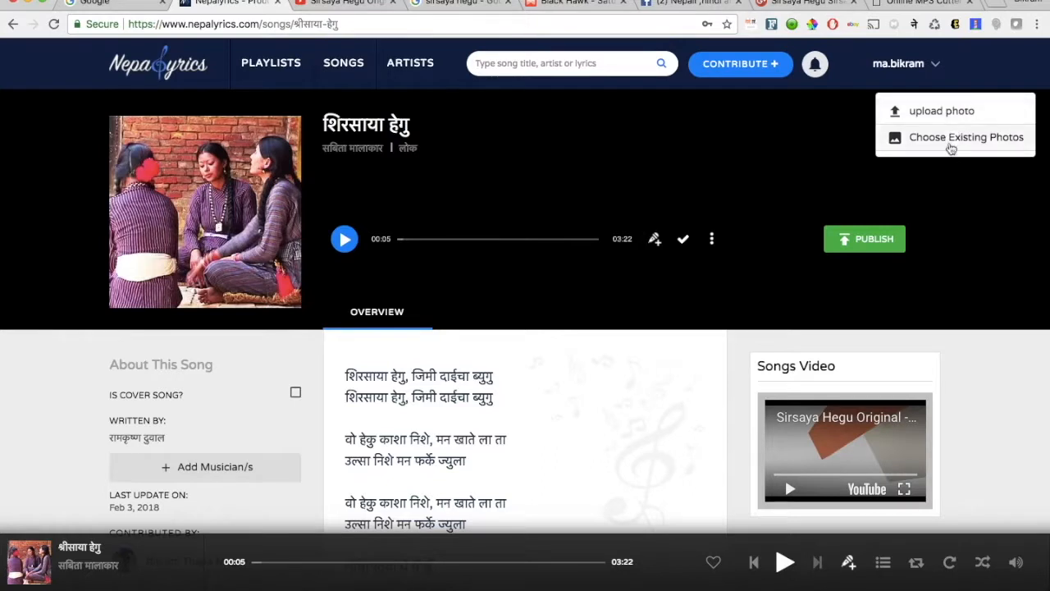
pyautogui.click(946, 114)
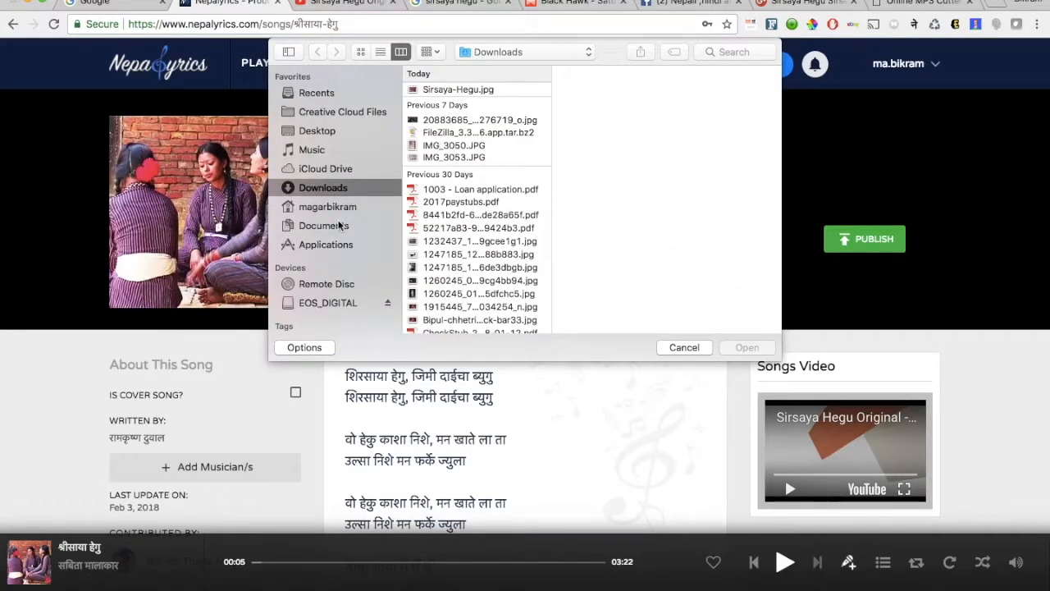
pyautogui.click(329, 128)
pyautogui.click(439, 92)
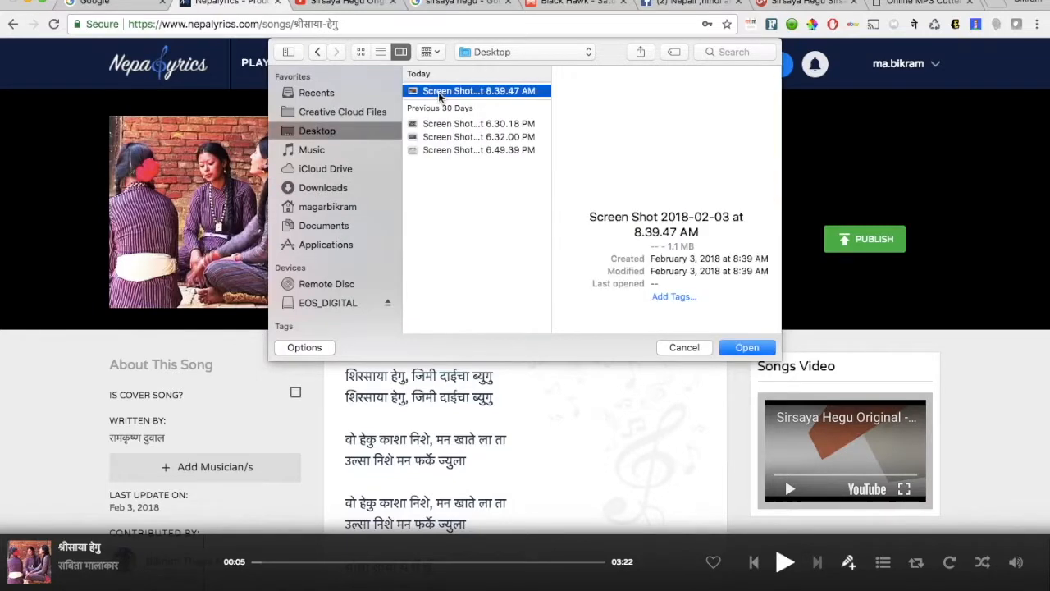
pyautogui.doubleClick(438, 92)
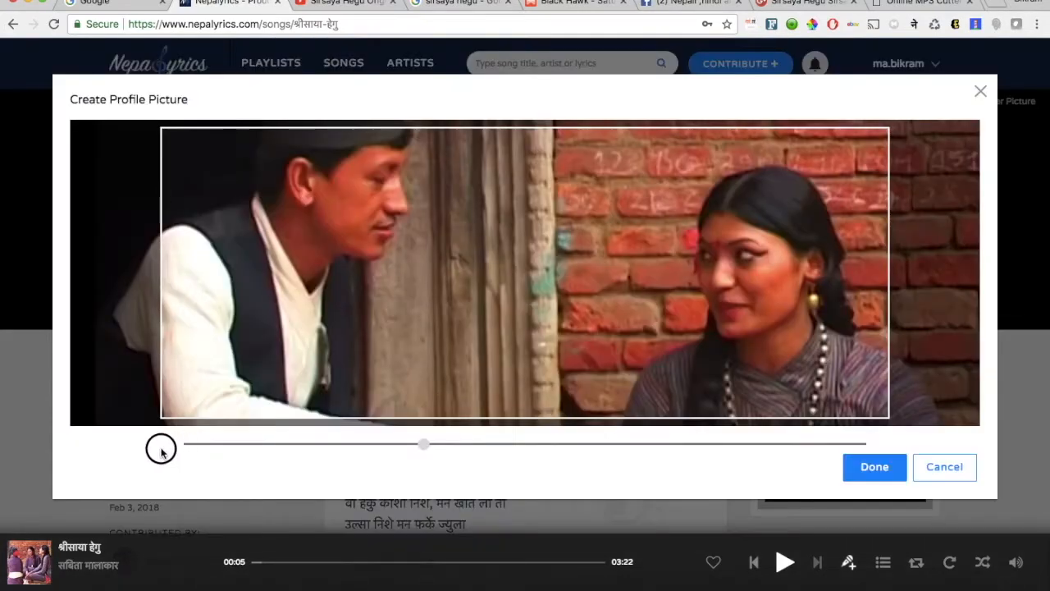
# Step: Adjust the cover picture's crop, reposition it upward in the banner to show the woman's face, and save it
pyautogui.moveTo(497, 317)
pyautogui.mouseDown()
pyautogui.moveTo(500, 352)
pyautogui.moveTo(499, 304)
pyautogui.moveTo(484, 334)
pyautogui.moveTo(486, 304)
pyautogui.mouseUp()
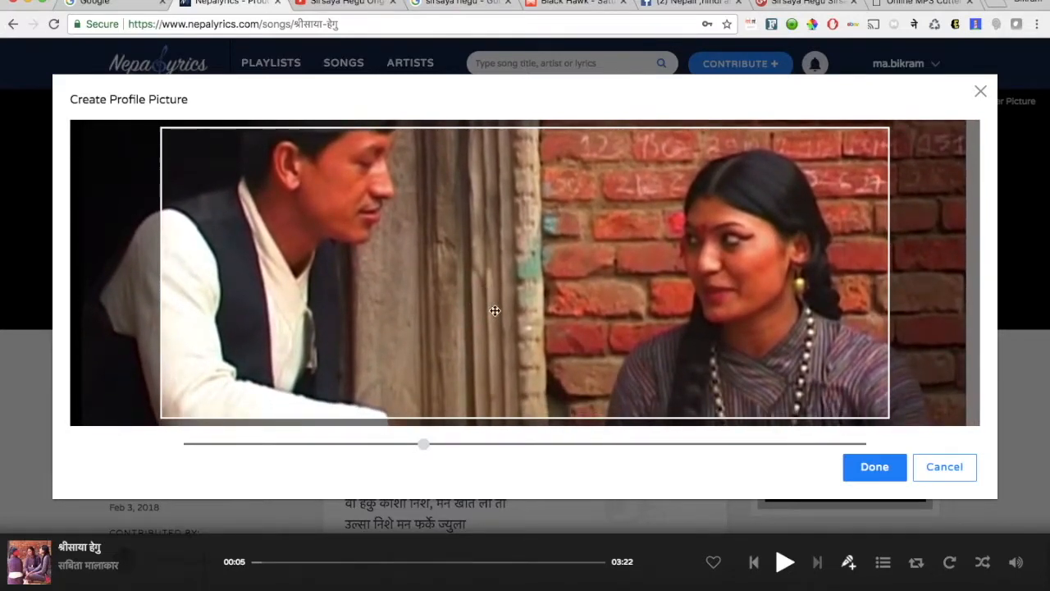
pyautogui.click(873, 468)
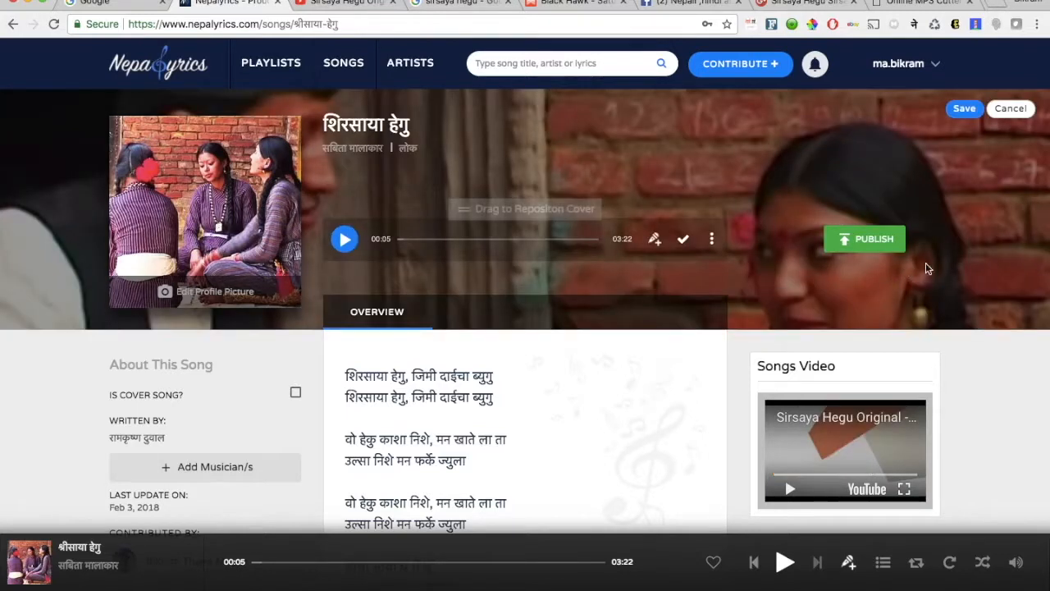
pyautogui.moveTo(929, 273); pyautogui.dragTo(934, 189)
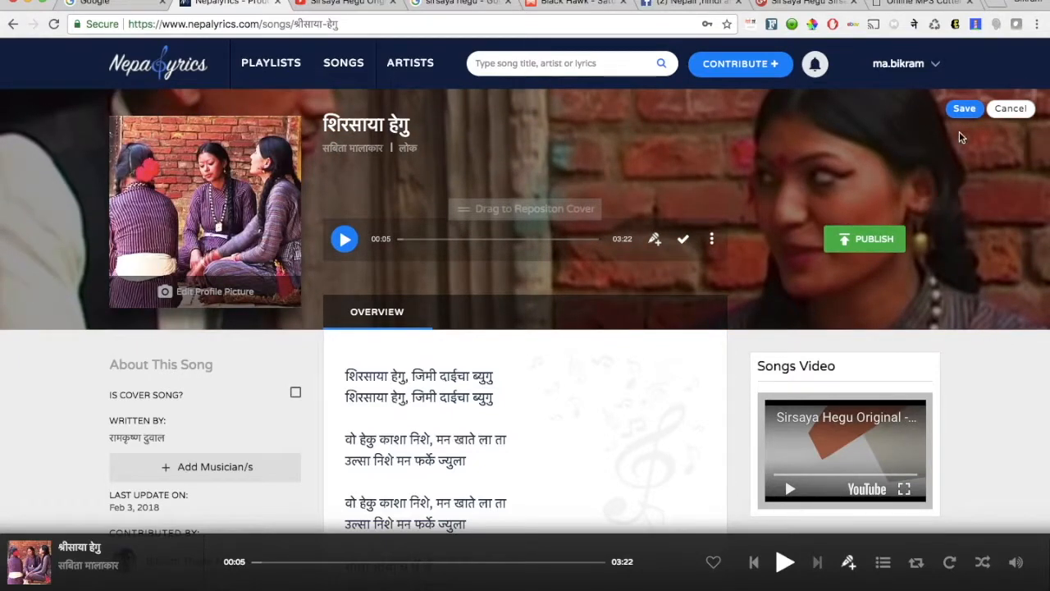
pyautogui.click(966, 110)
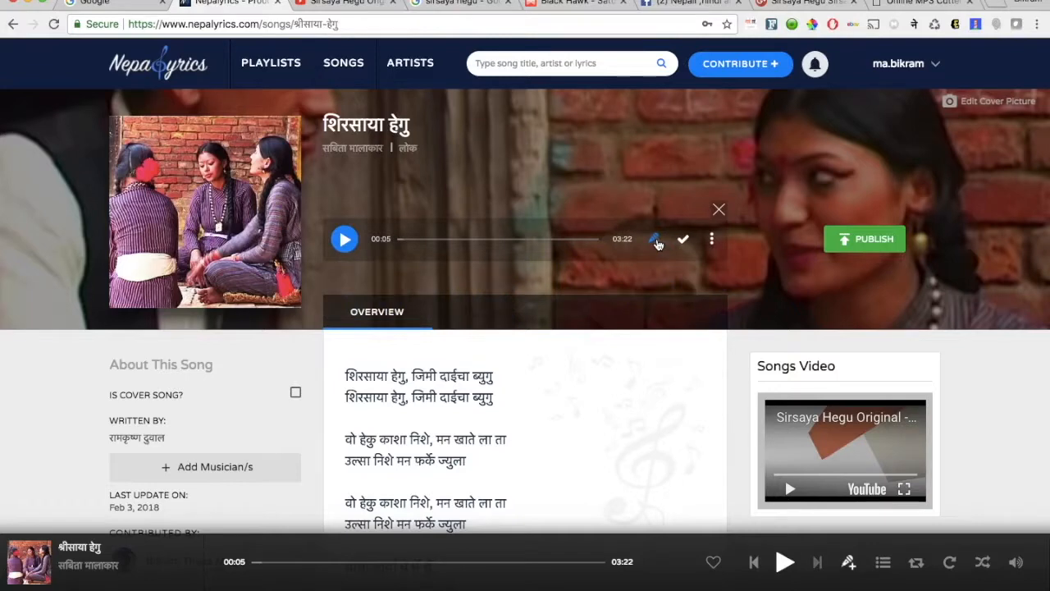
# Step: Open the song's lyric karaoke editor, play the song, and timestamp the first four lyric lines as they are sung
pyautogui.click(656, 240)
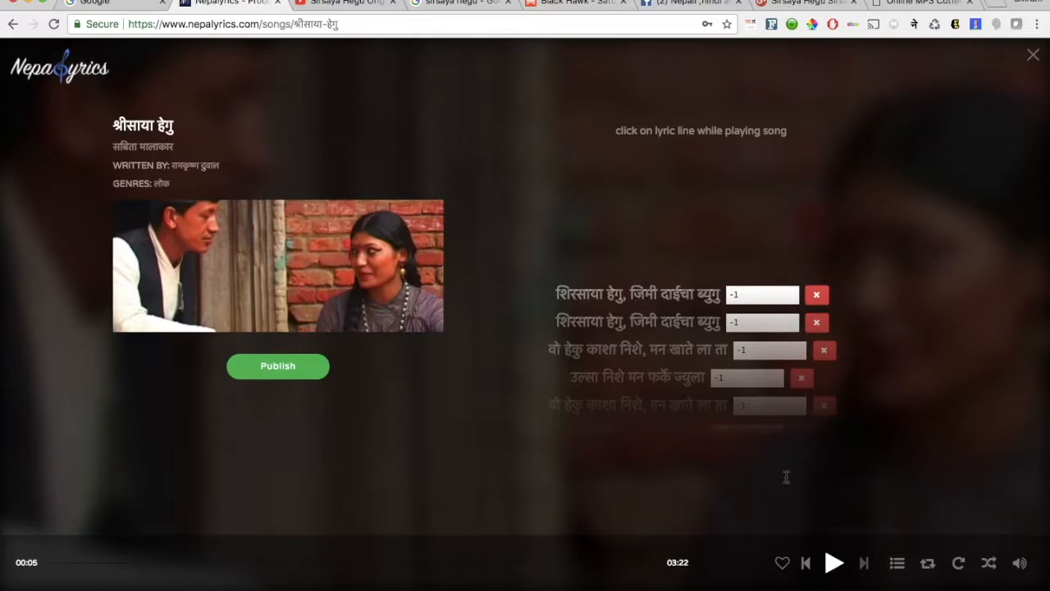
pyautogui.click(833, 564)
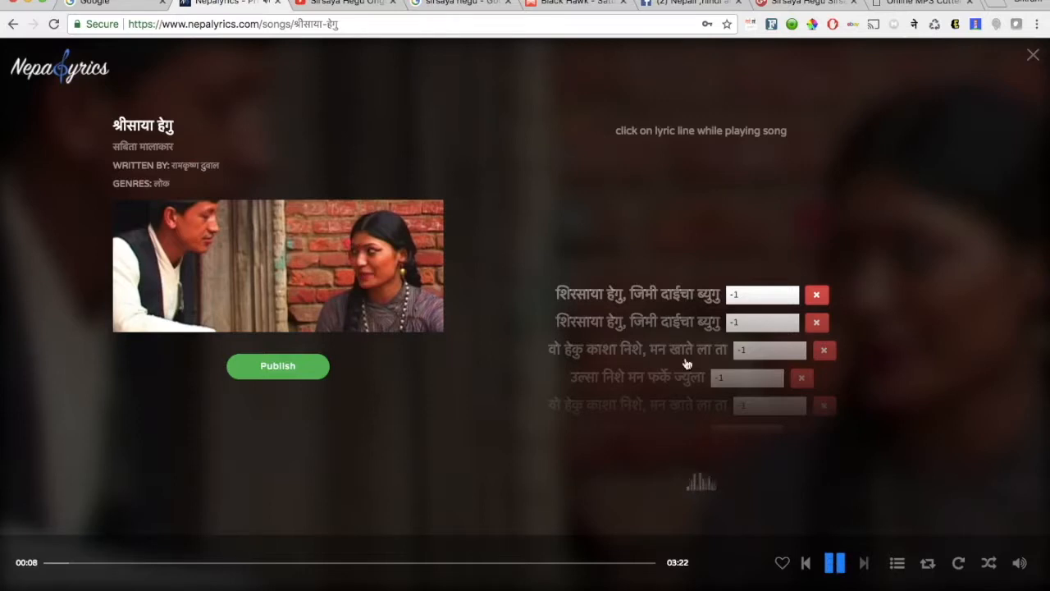
pyautogui.click(636, 300)
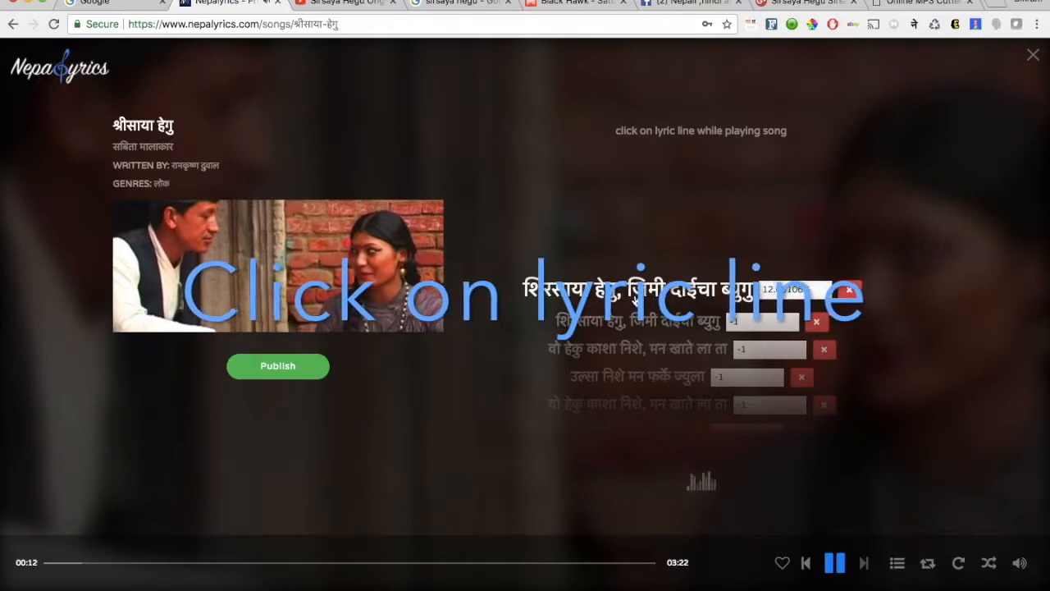
pyautogui.click(639, 326)
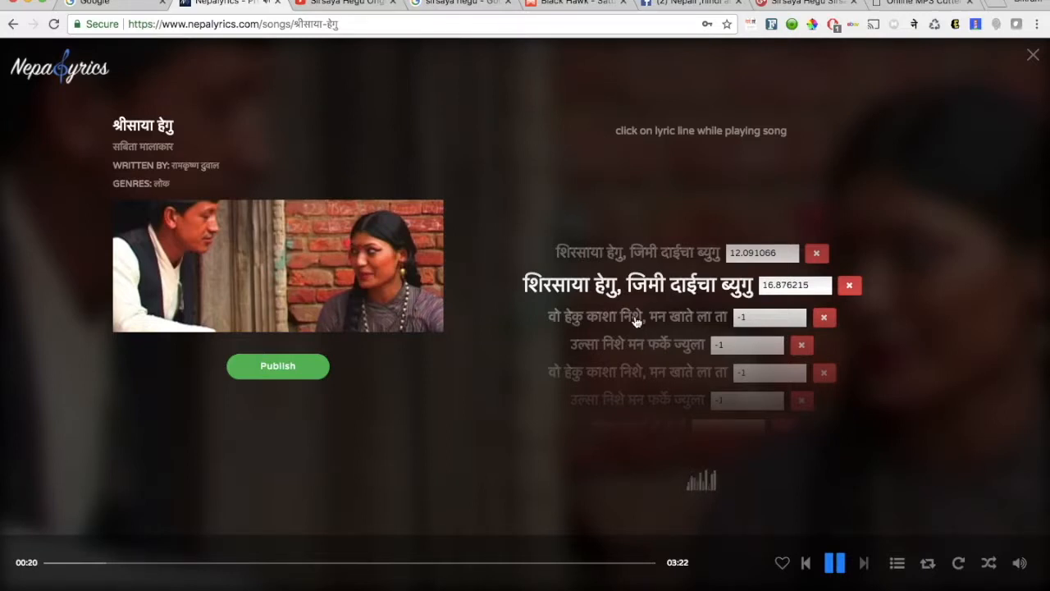
pyautogui.click(637, 321)
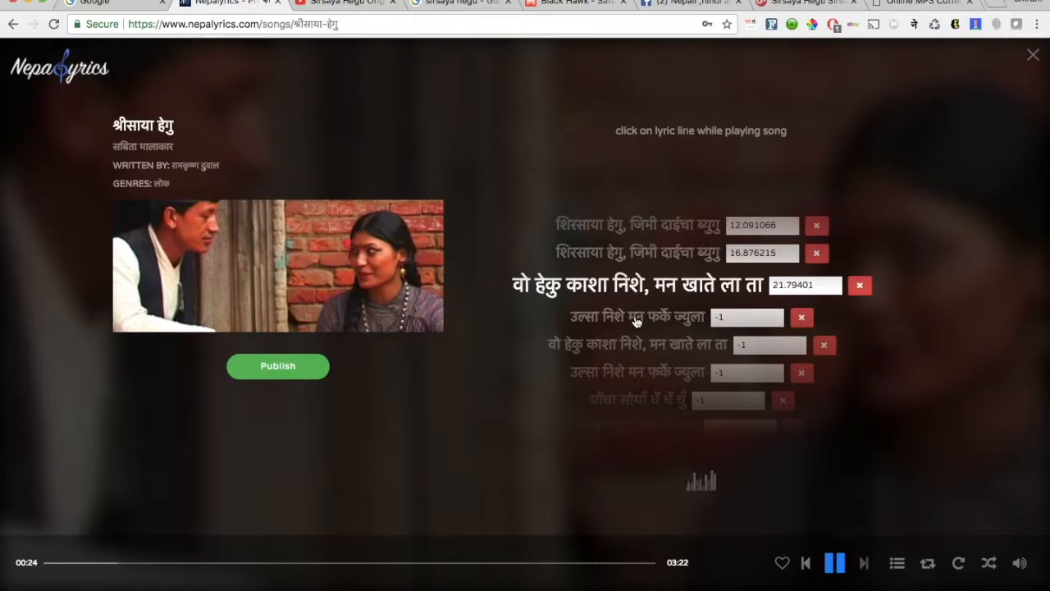
pyautogui.click(637, 321)
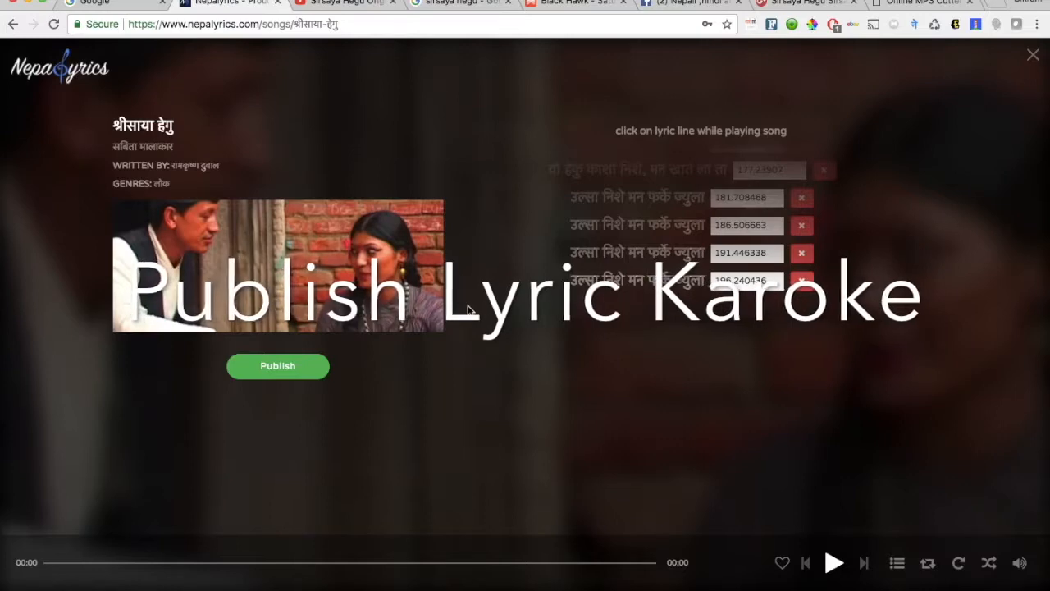
# Step: Publish the synchronized lyric karaoke and publish the song itself
pyautogui.click(287, 369)
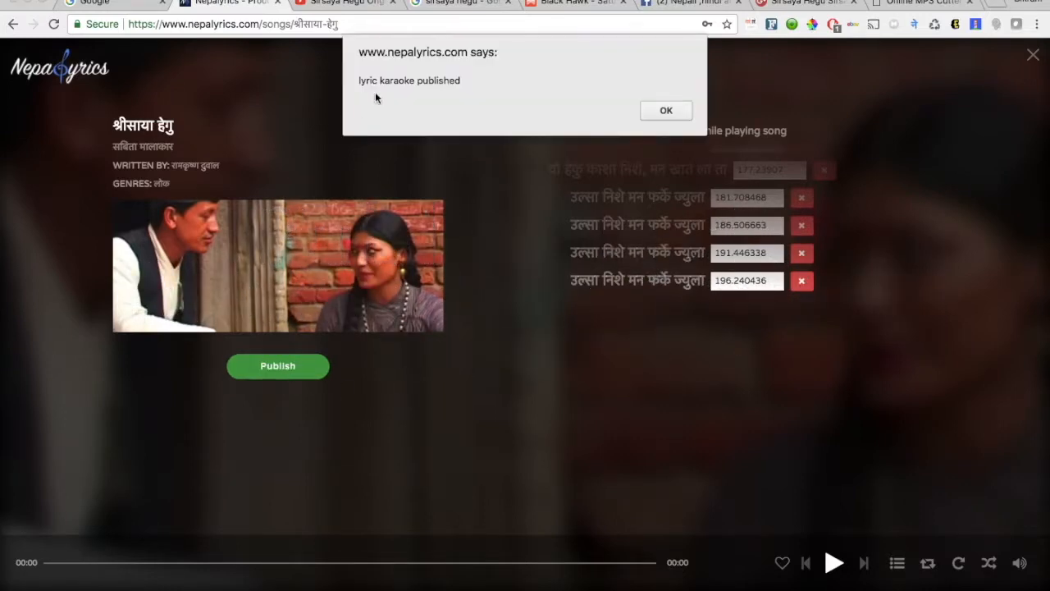
pyautogui.click(659, 108)
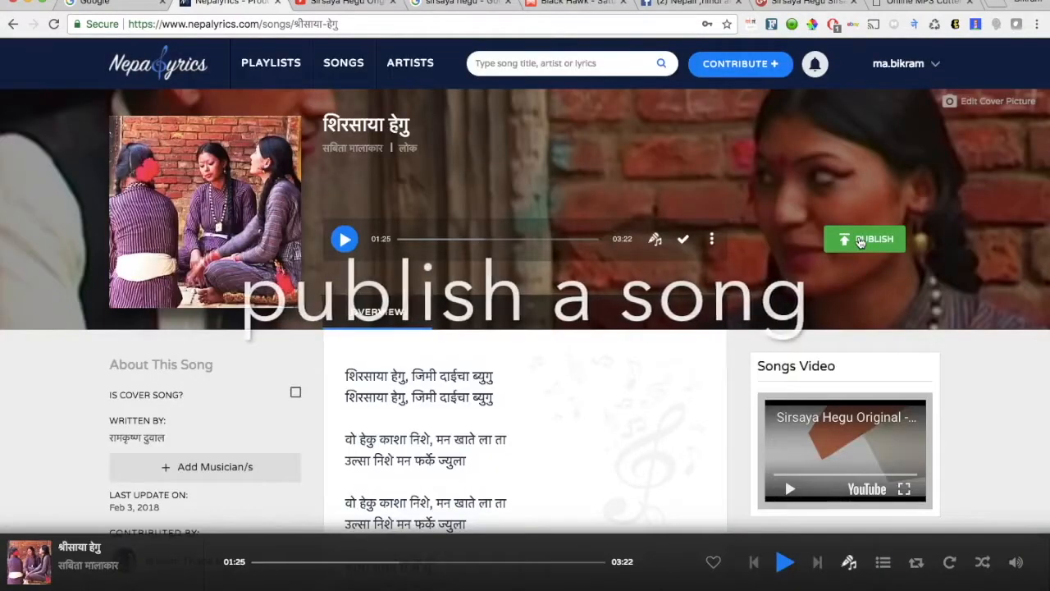
pyautogui.click(860, 241)
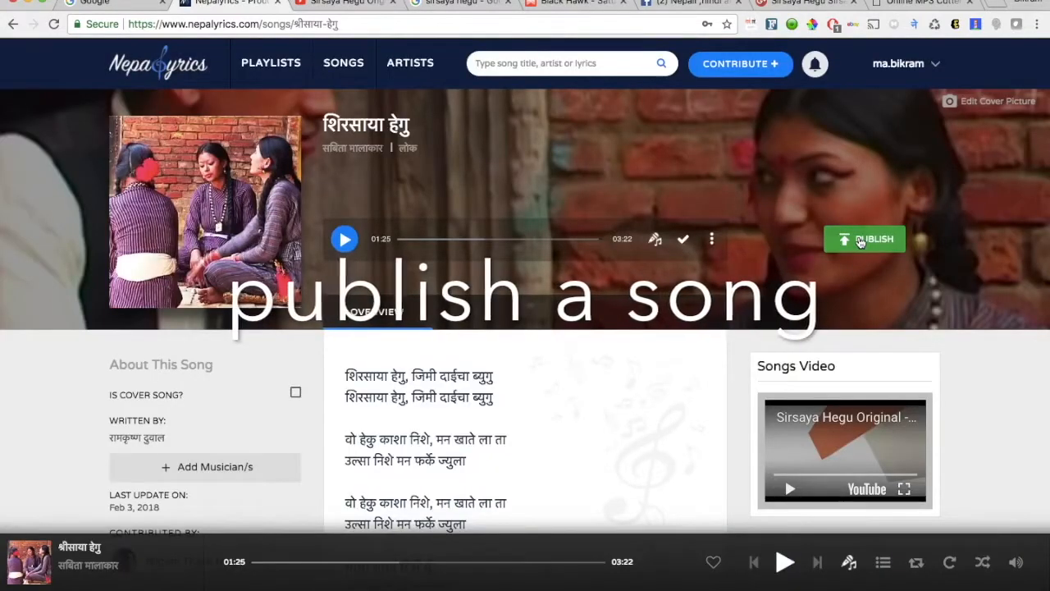